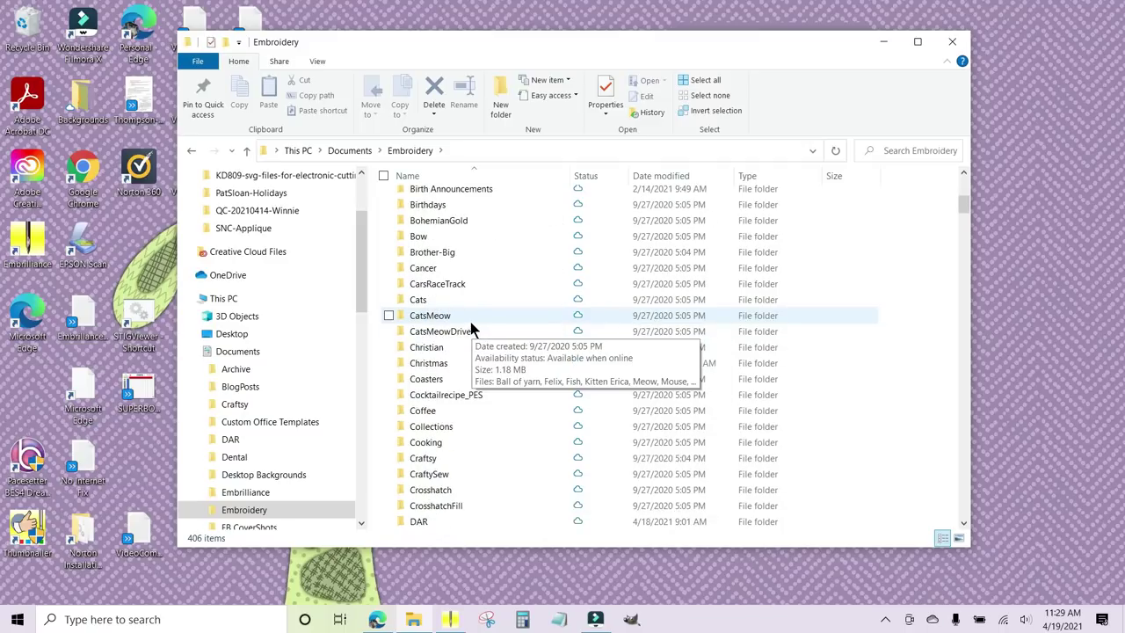
Open the KD809-red-white-and-bloom folder inside the Kimberbell folder of the Embroidery collection.
scroll(471, 325, "down", 7)
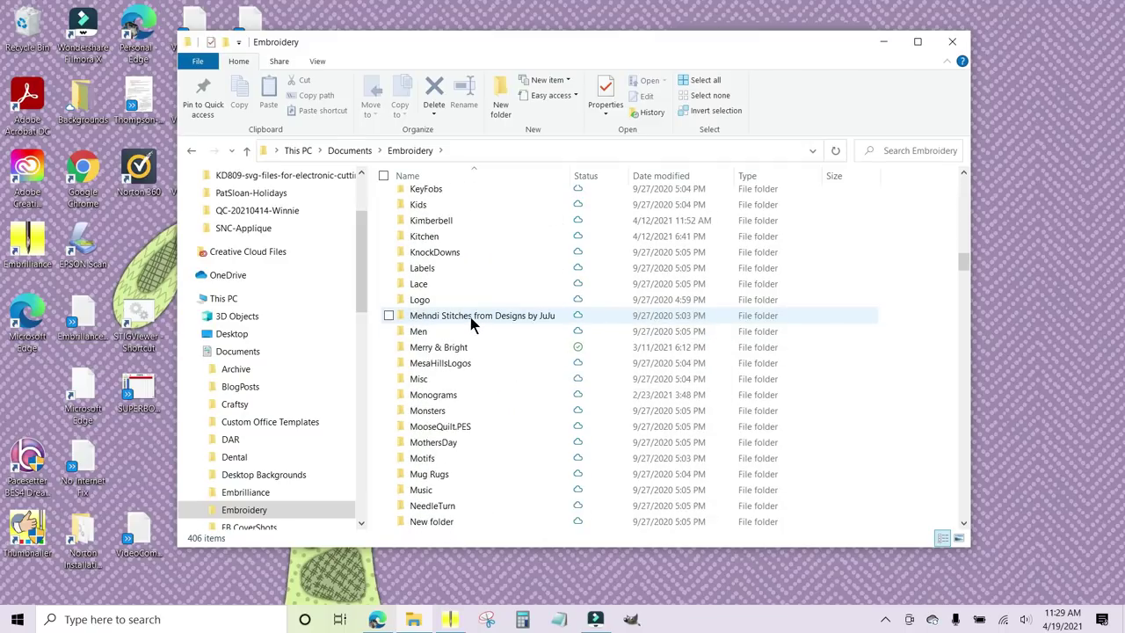
double_click(467, 220)
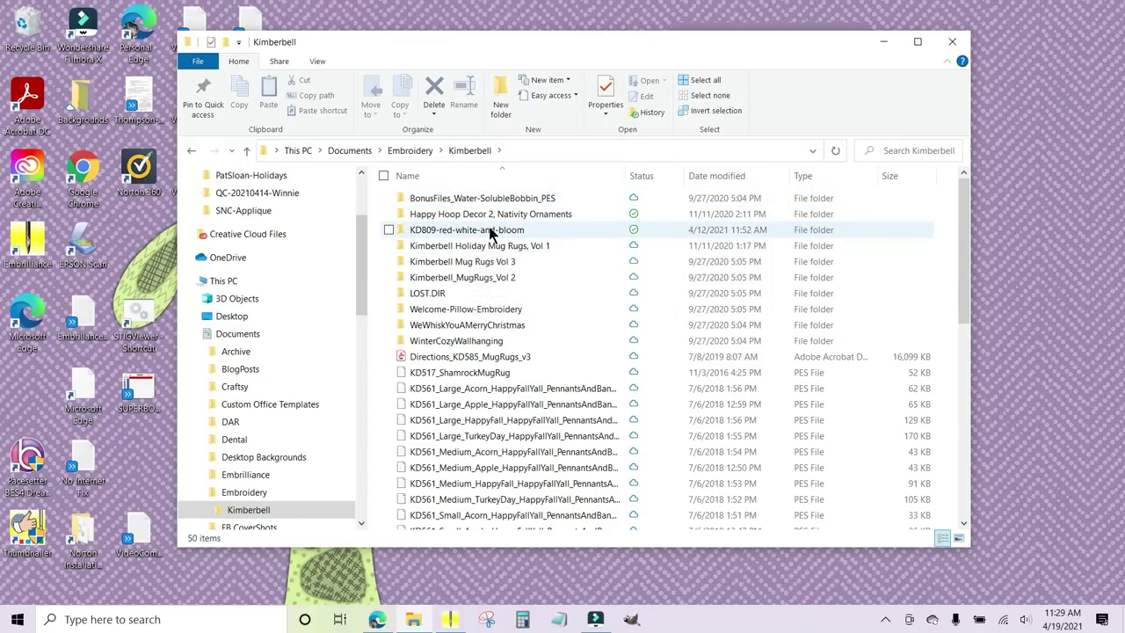
double_click(491, 231)
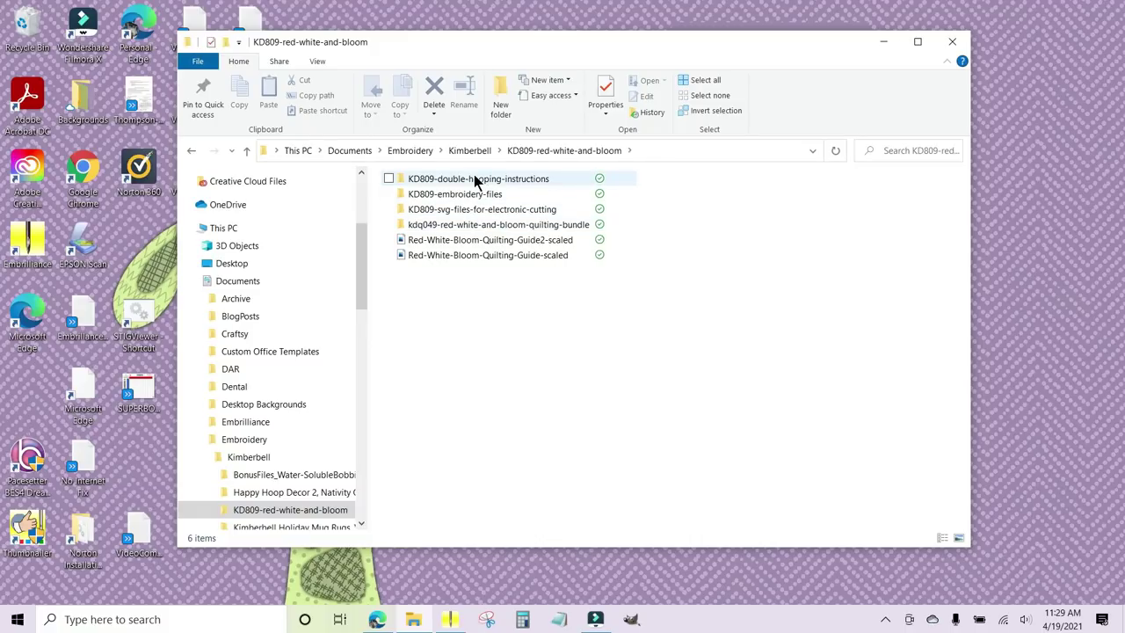
Open the kdq049-red-white-and-bloom-quilting-bundle folder in a new window and move that window aside.
left_click(495, 227)
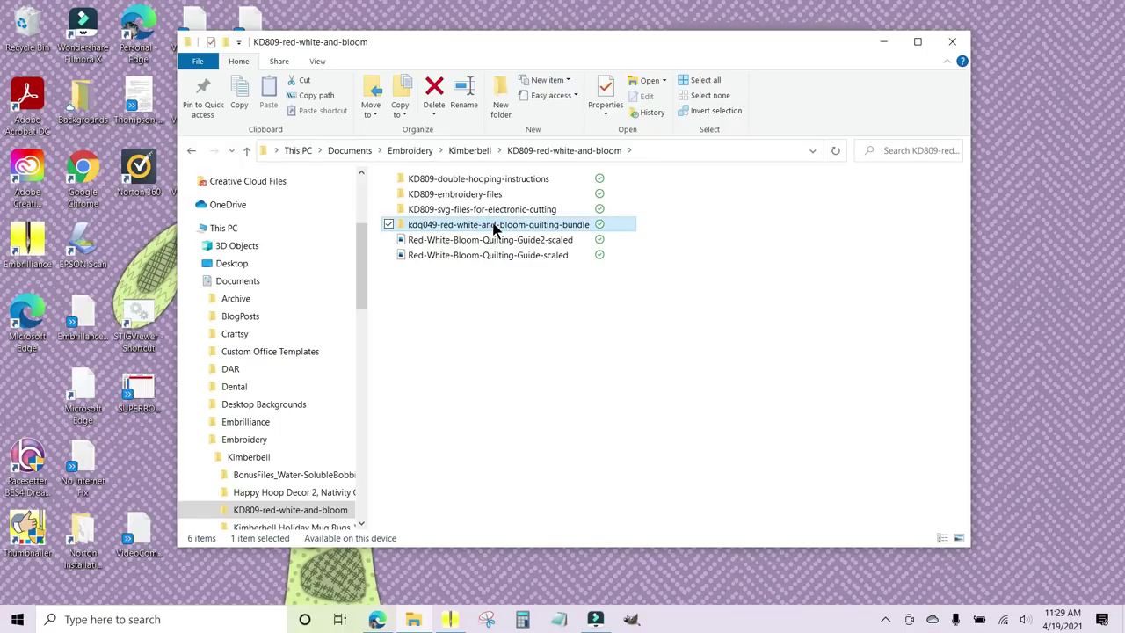
right_click(495, 226)
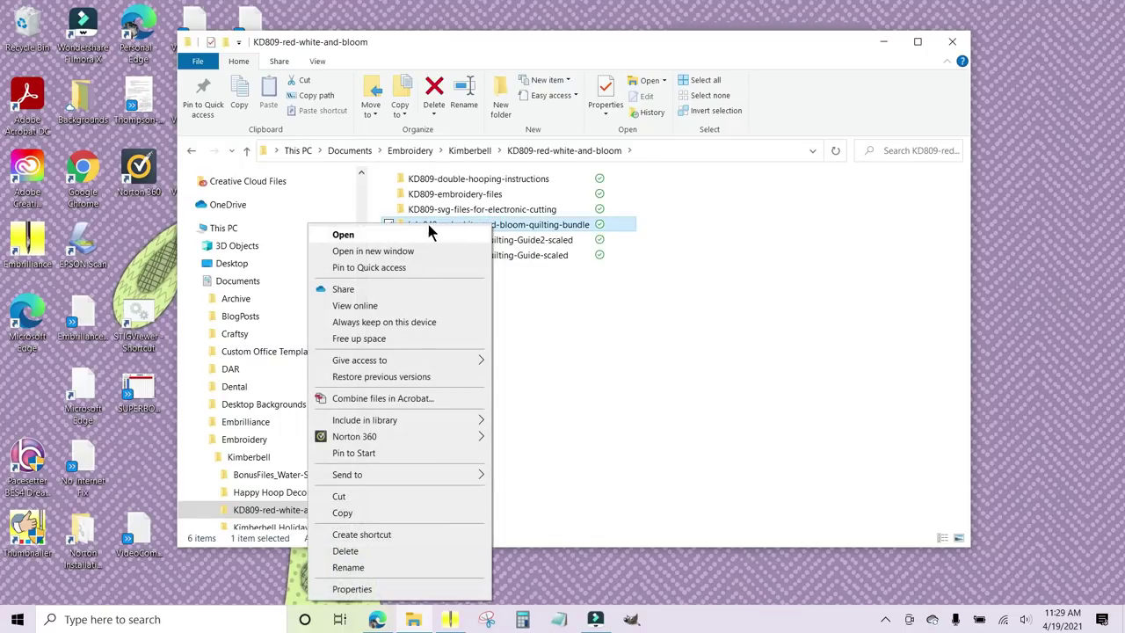
left_click(371, 251)
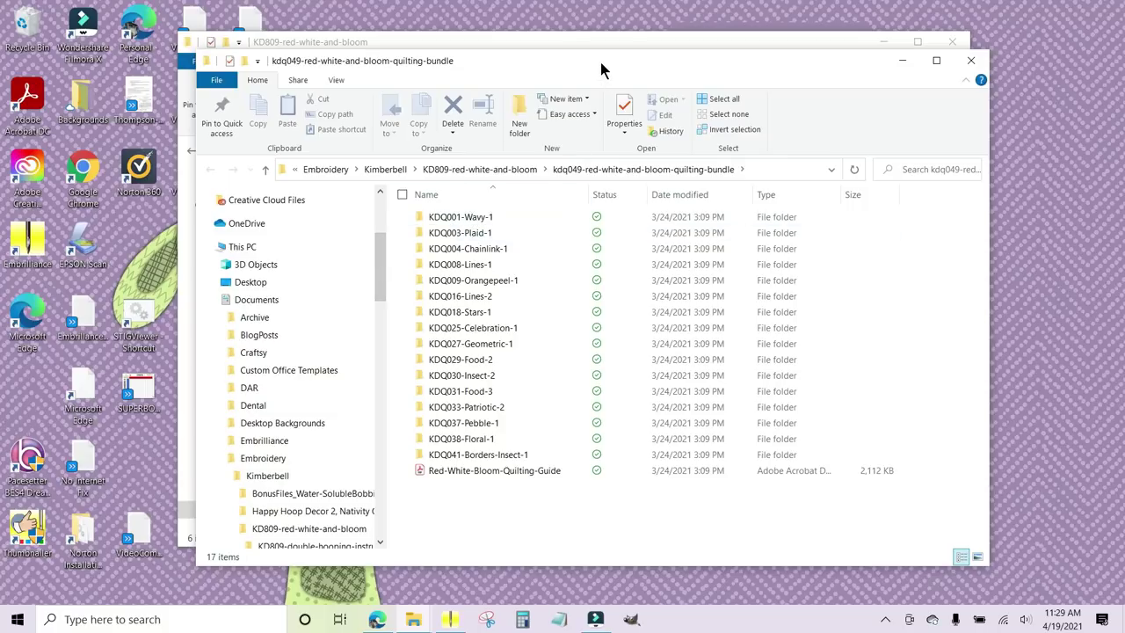
left_click_drag(599, 67, 422, 94)
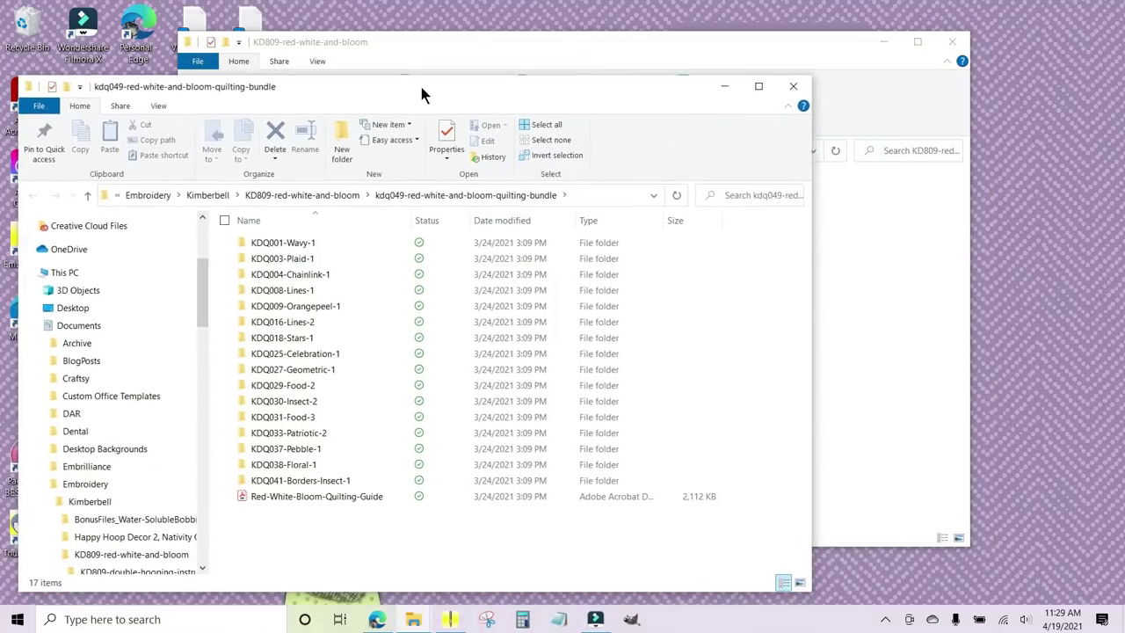
In the KD809-red-white-and-bloom window, open the PES folder within KD809-embroidery-files.
left_click(649, 48)
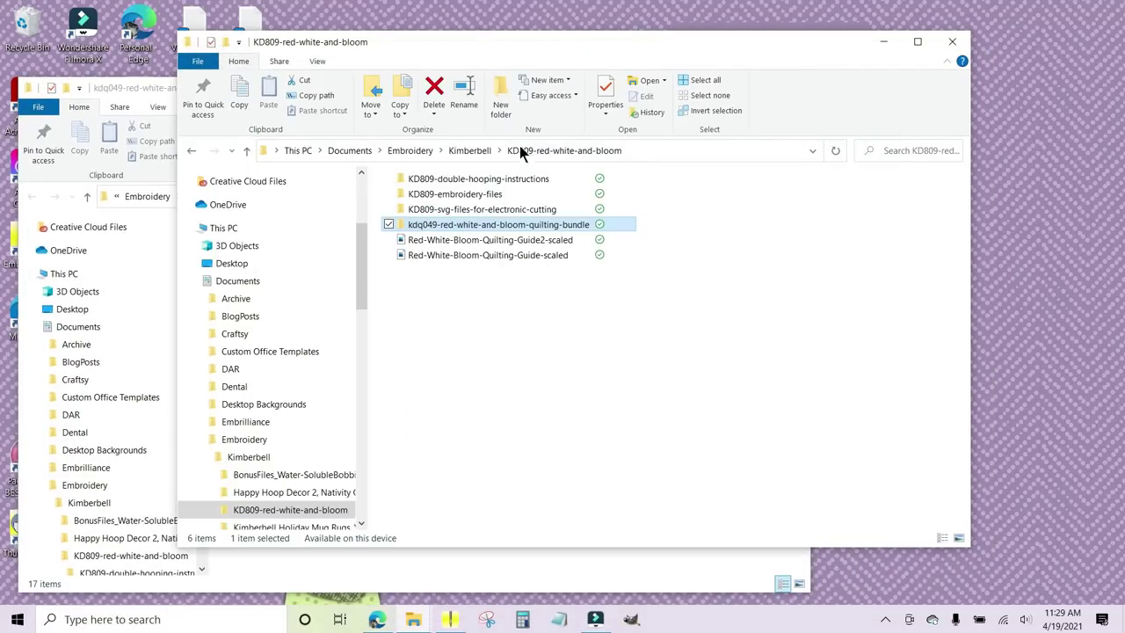
left_click(489, 197)
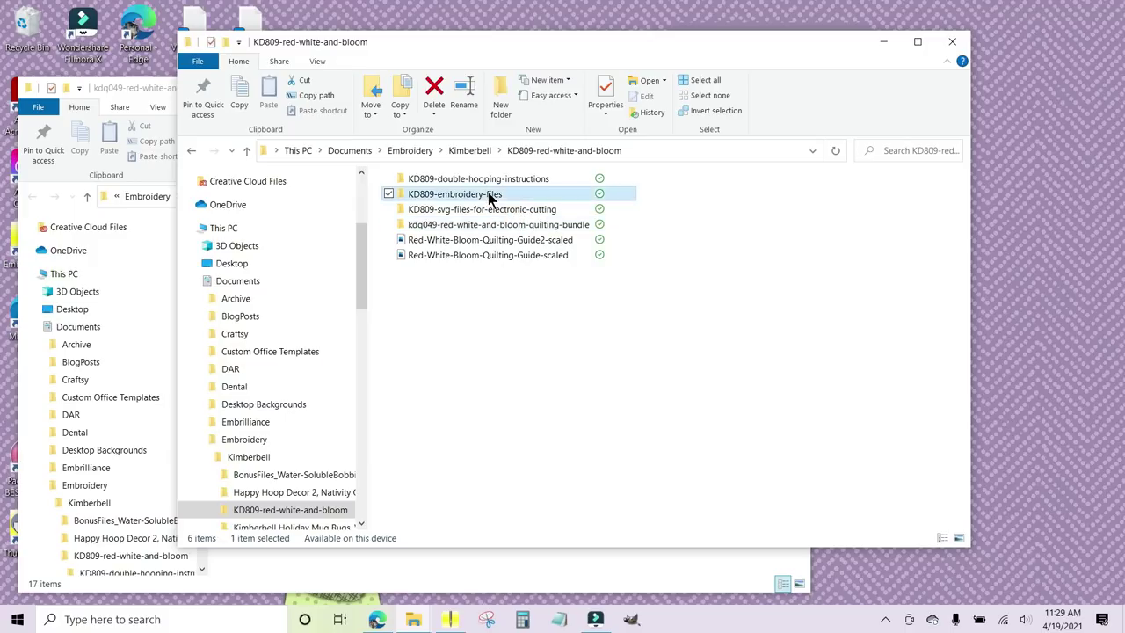
double_click(486, 194)
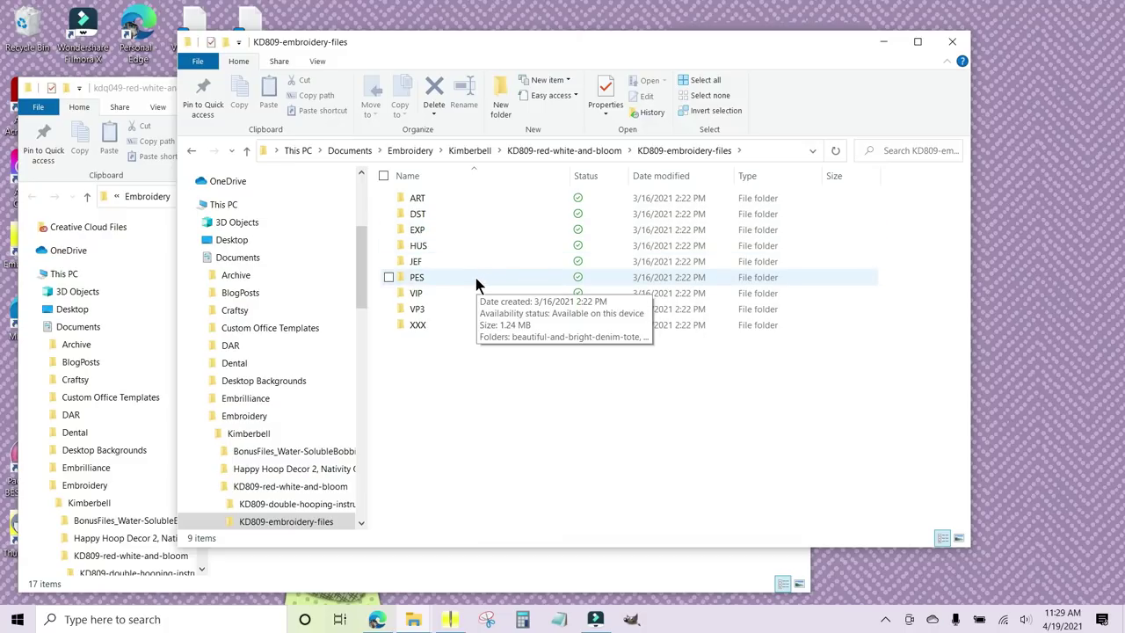
double_click(471, 283)
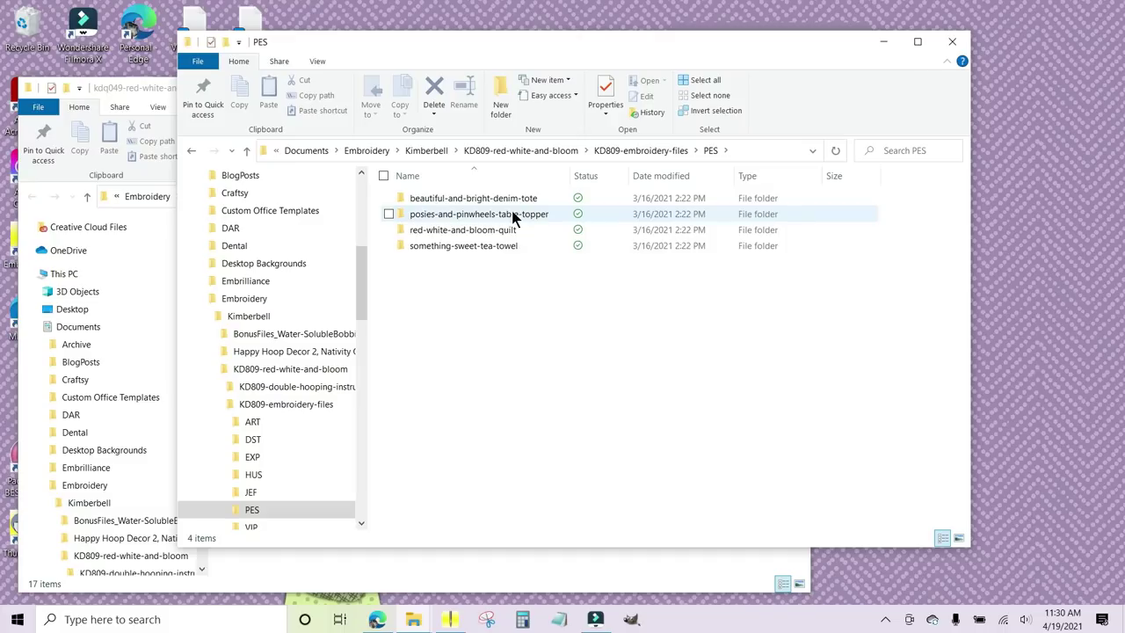
Open the red-white-and-bloom-quilt folder in a new window and move it clear of the PES window.
left_click(472, 232)
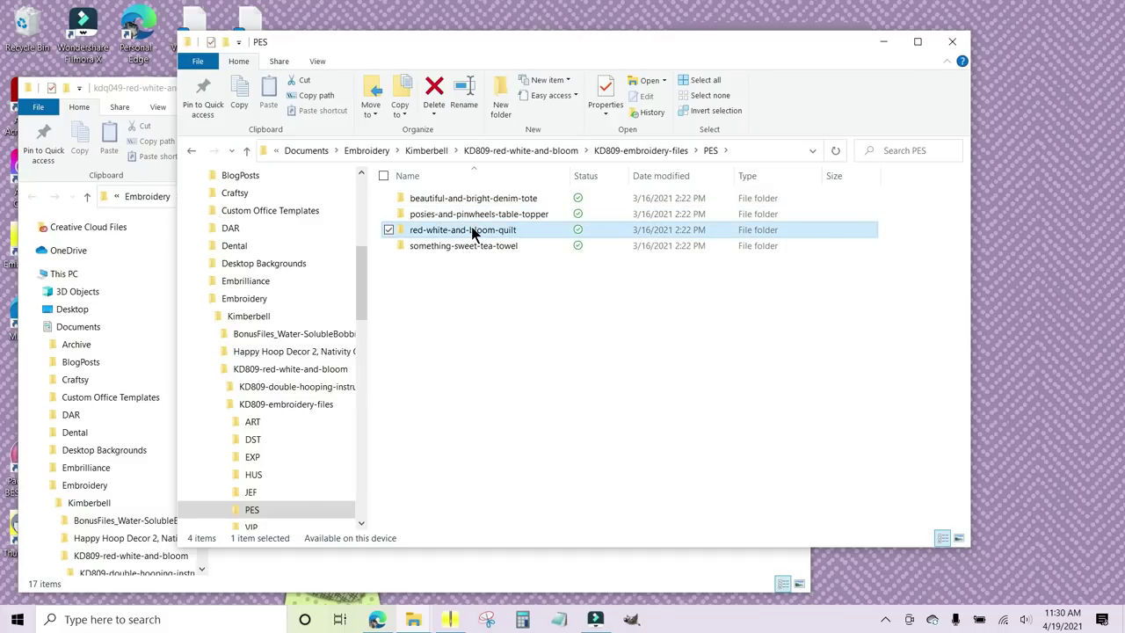
right_click(472, 231)
left_click(398, 254)
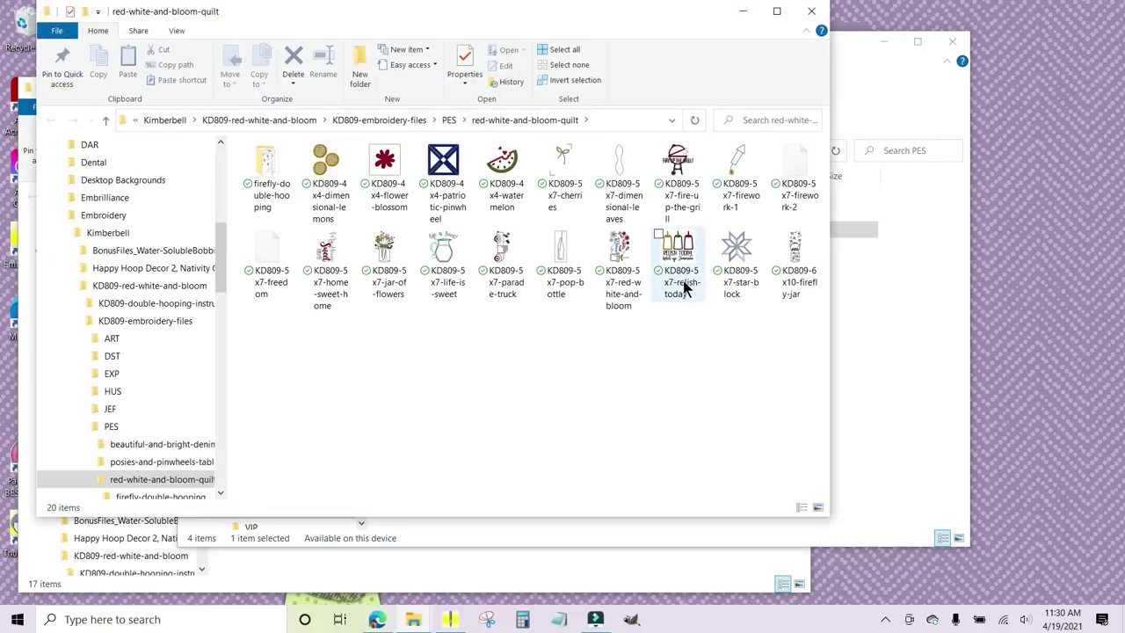
left_click_drag(502, 17, 699, 134)
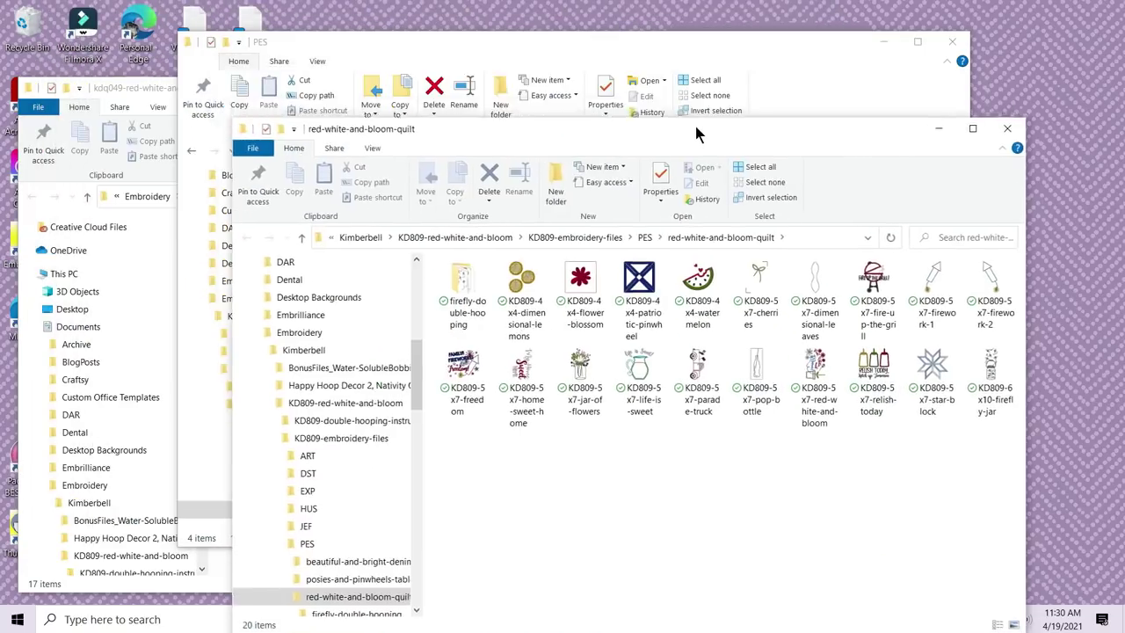
Close the PES folder window and arrange the quilting-bundle and red-white-and-bloom-quilt windows beside each other, narrowing the quilting-bundle window.
left_click(692, 49)
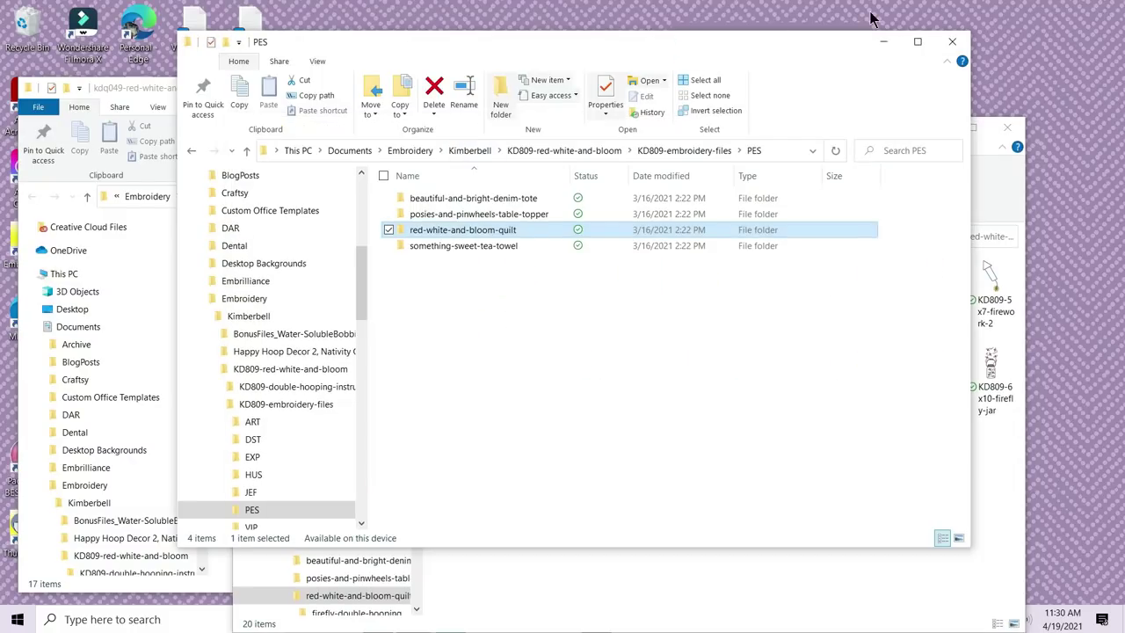
left_click(954, 44)
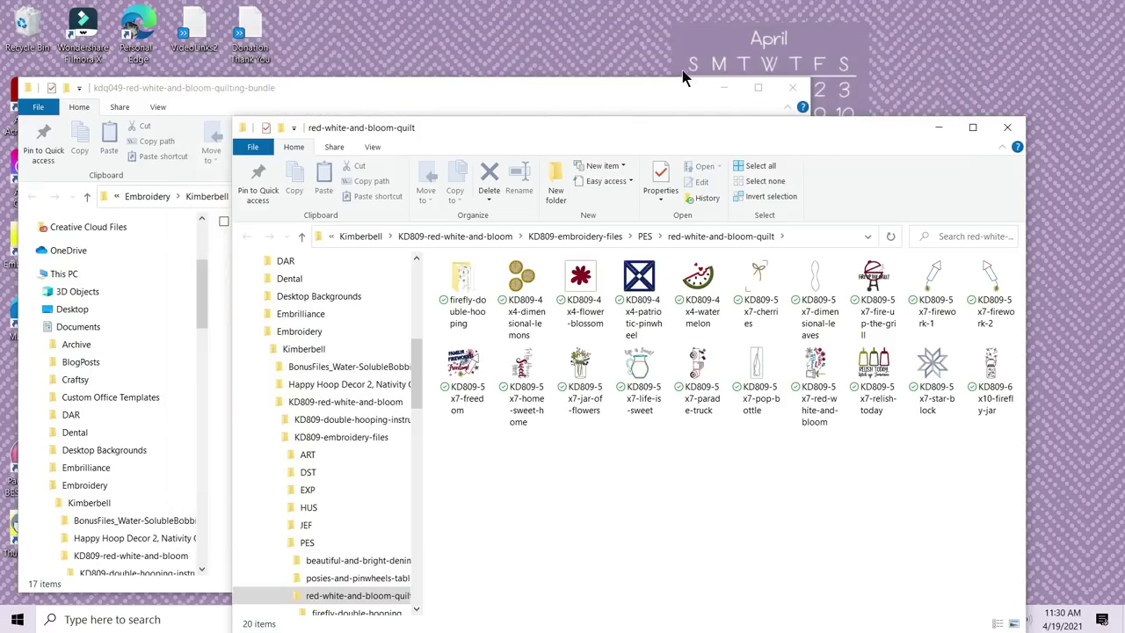
left_click_drag(600, 138, 781, 98)
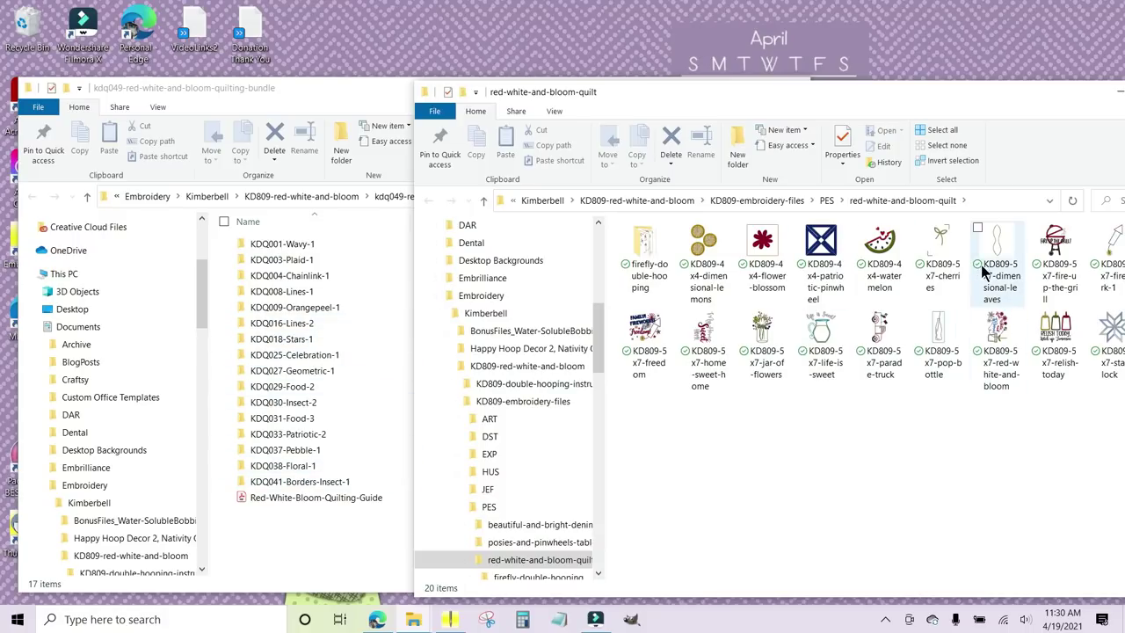
left_click_drag(947, 99, 860, 34)
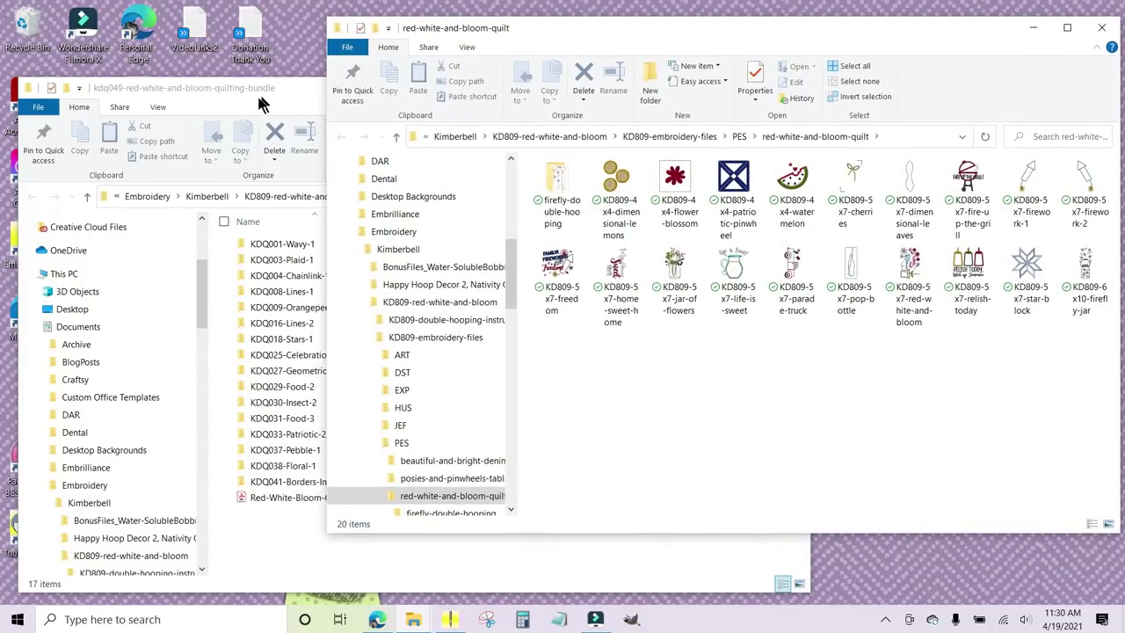
left_click_drag(235, 88, 232, 48)
left_click_drag(803, 327, 556, 359)
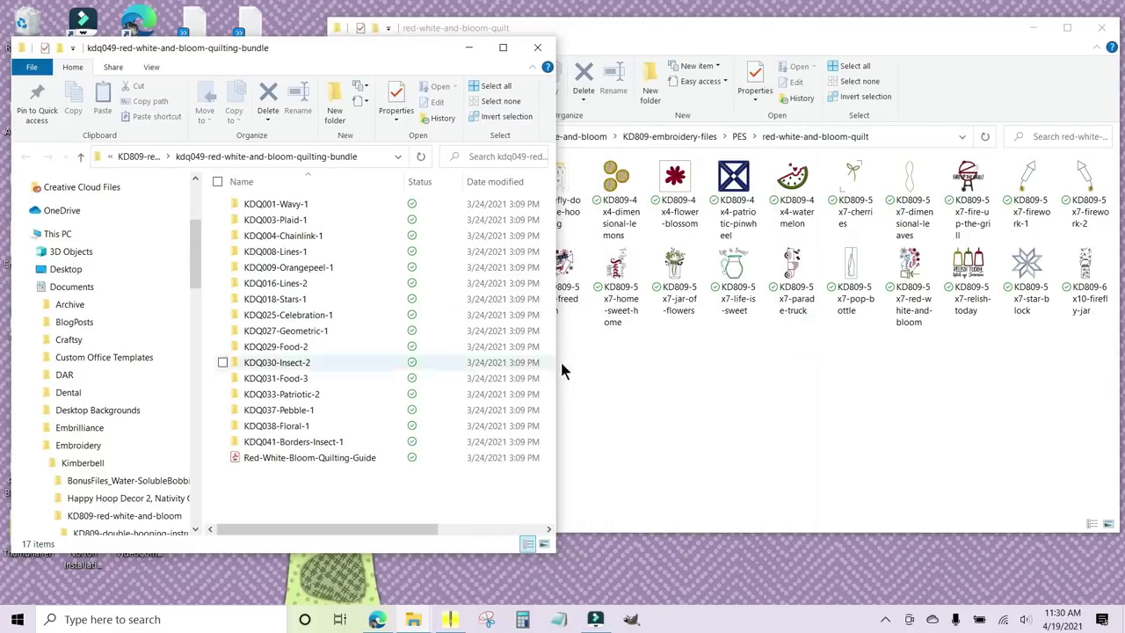
left_click(696, 379)
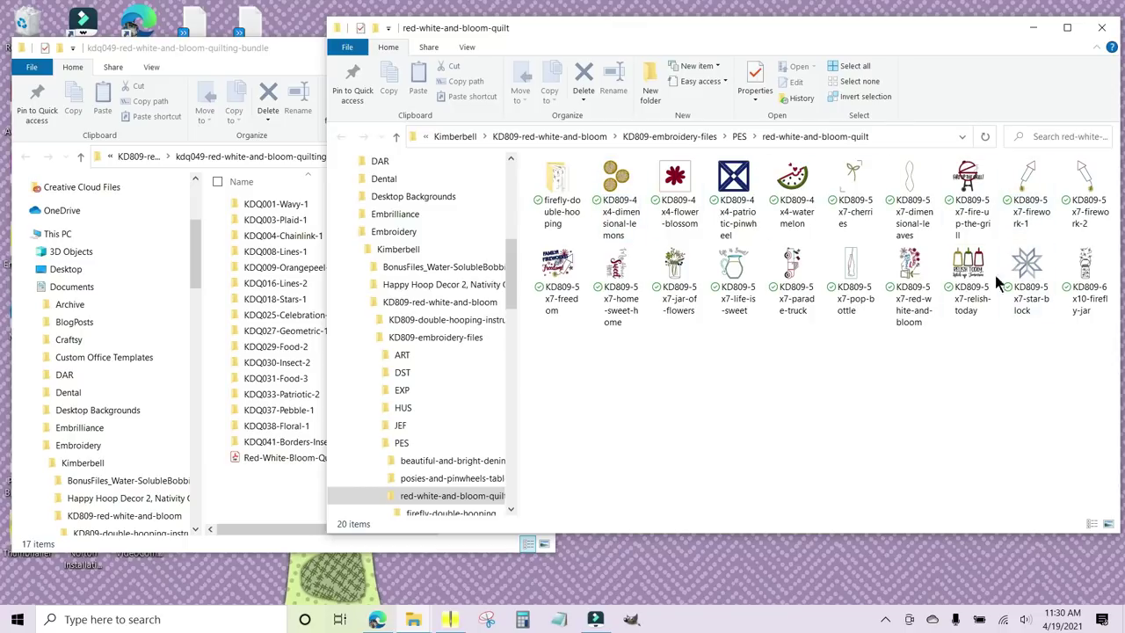
mouse_move(963, 302)
In the quilting-bundle window, open the PES folder within KDQ008-Lines-1's kdq008-embroidery-files.
left_click(279, 49)
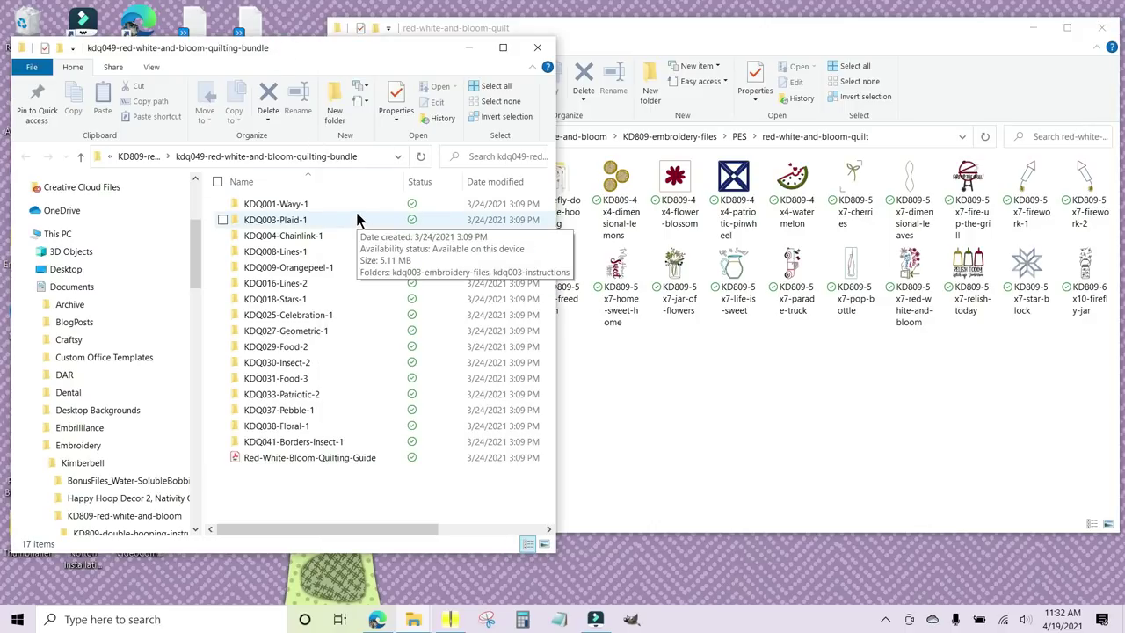
double_click(312, 251)
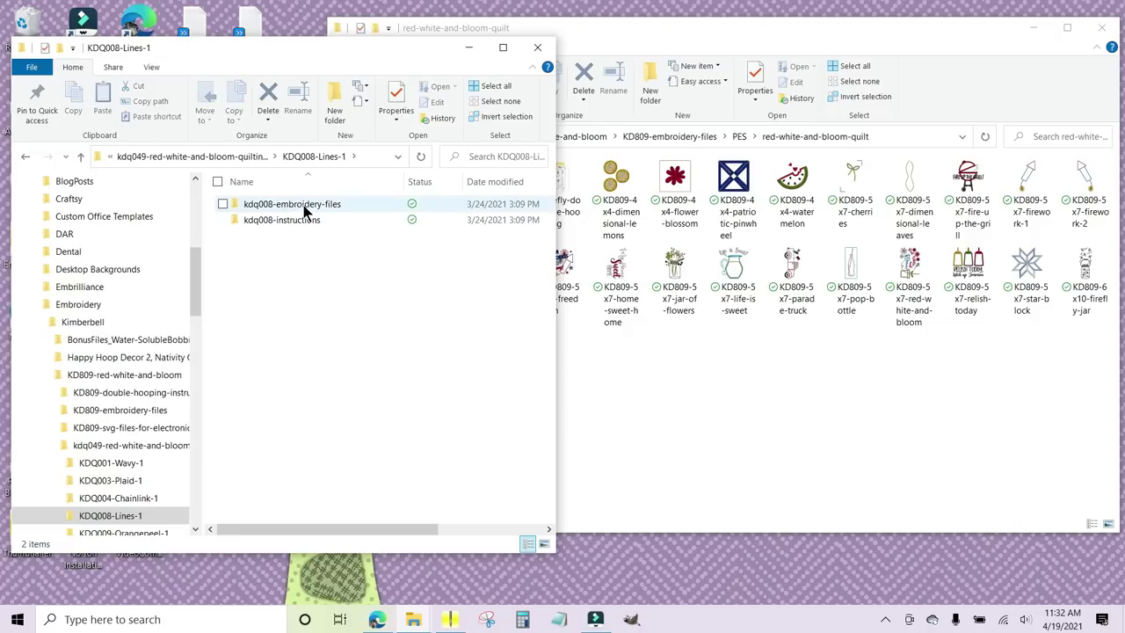
double_click(304, 207)
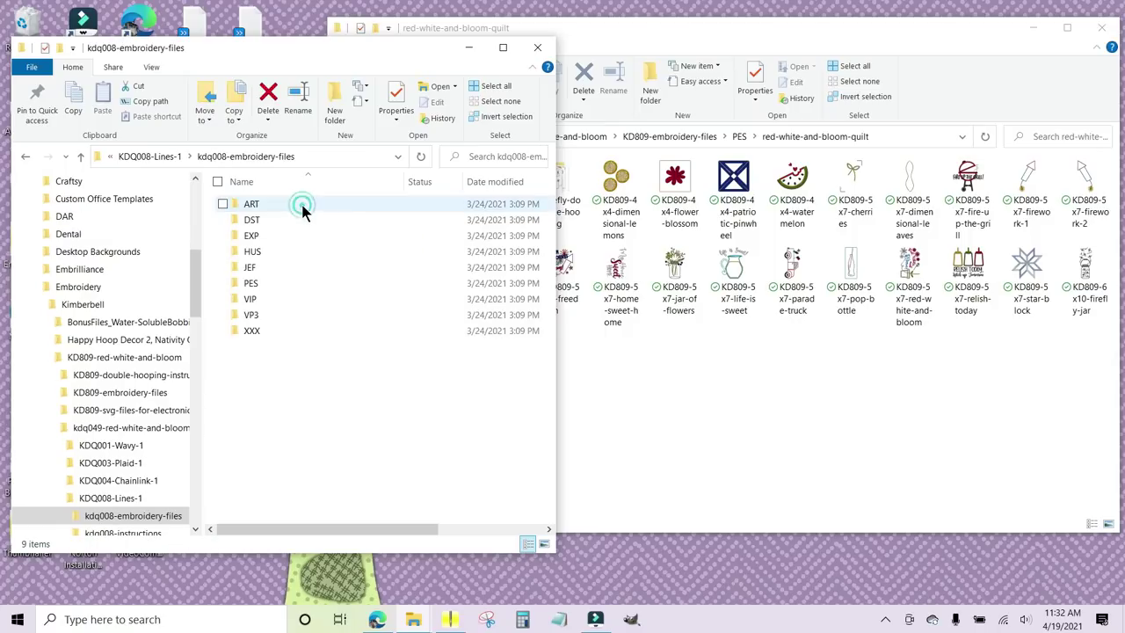
double_click(283, 283)
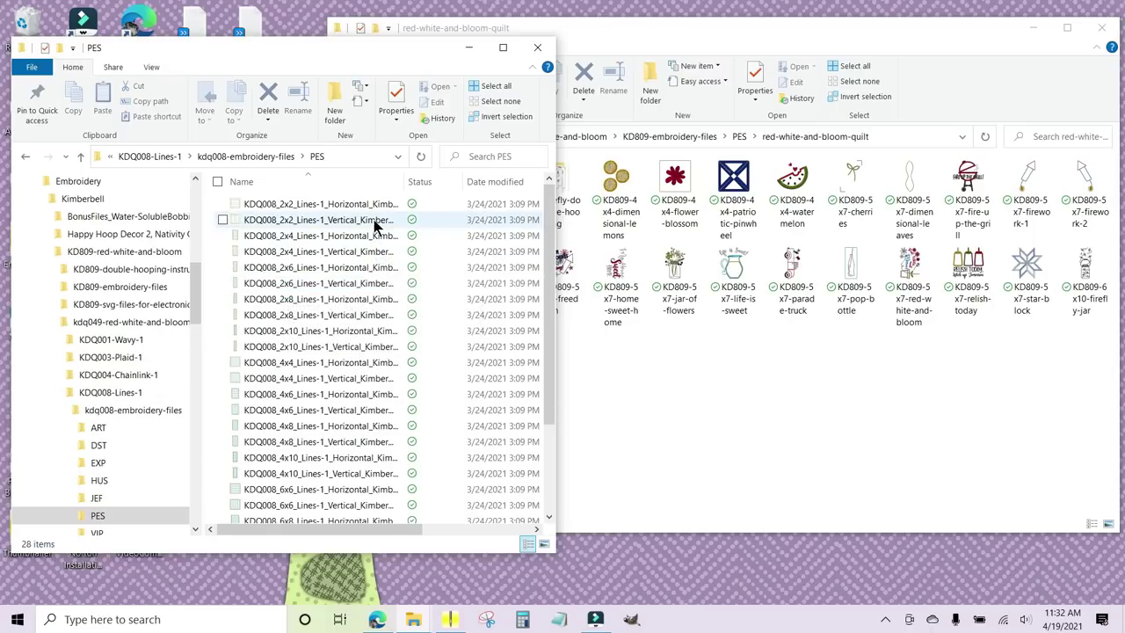
Copy the KDQ008_4x4_Lines-1_Horizontal design file to USB Drive (G:).
left_click(295, 365)
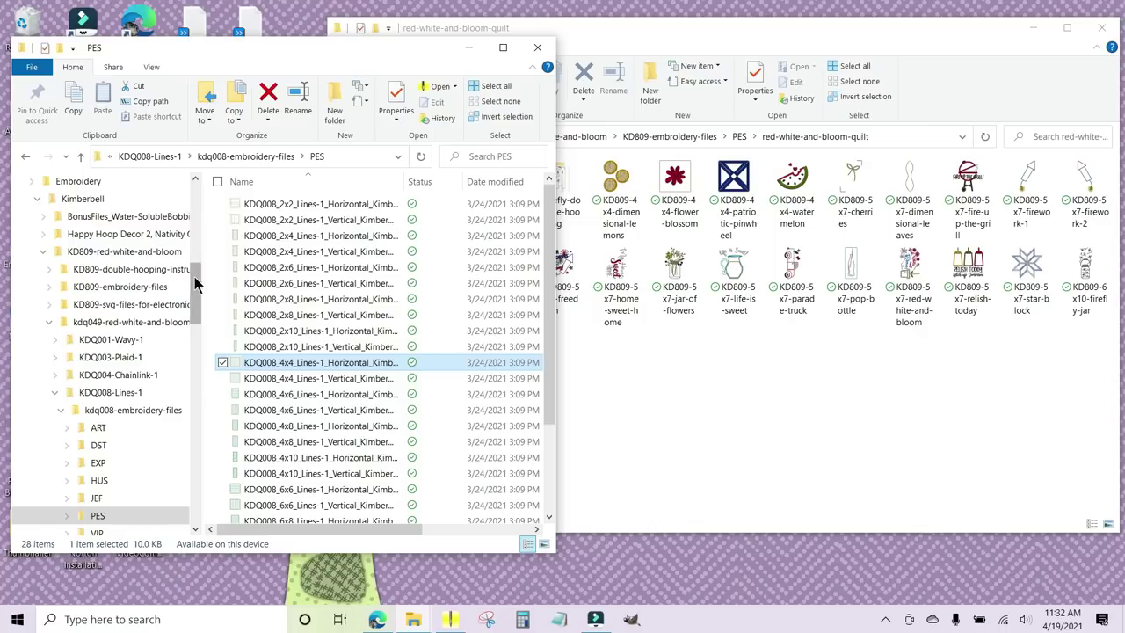
left_click_drag(195, 283, 175, 480)
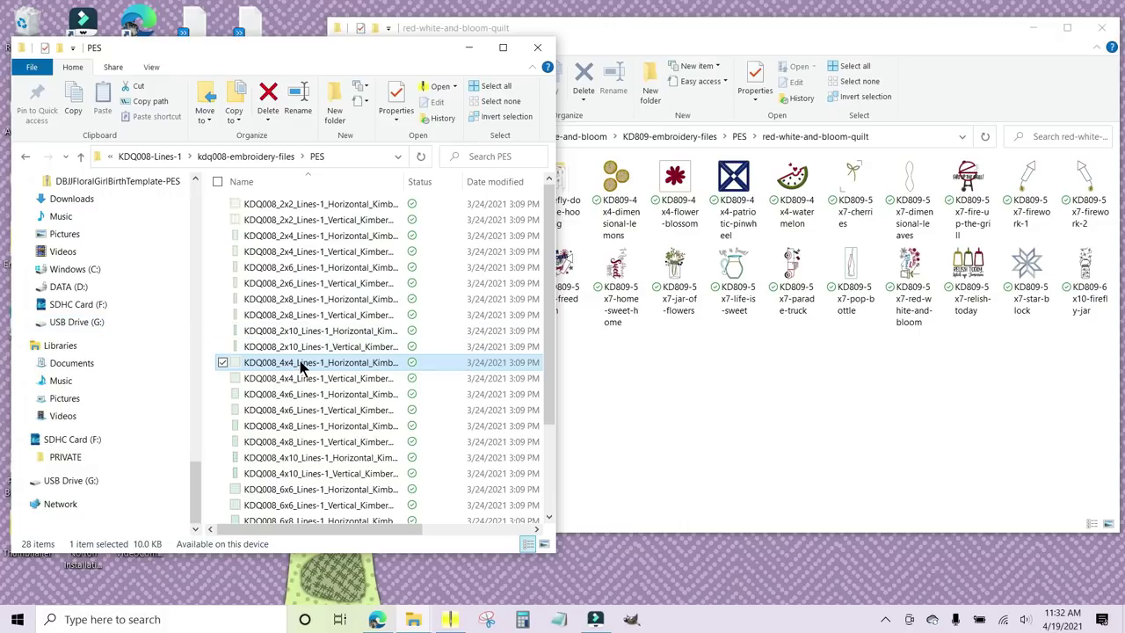
left_click_drag(301, 367, 139, 328)
left_click_drag(134, 325, 132, 327)
Copy the KD809-4x4-watermelon design from the red-white-and-bloom-quilt folder to USB Drive (G:).
left_click(671, 387)
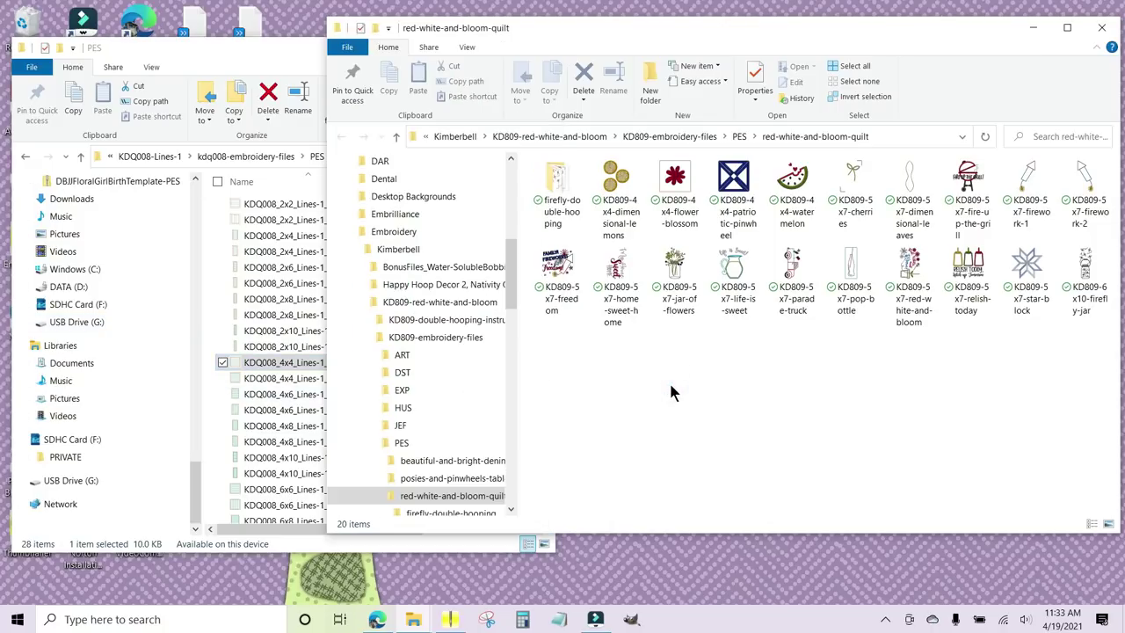
left_click(789, 198)
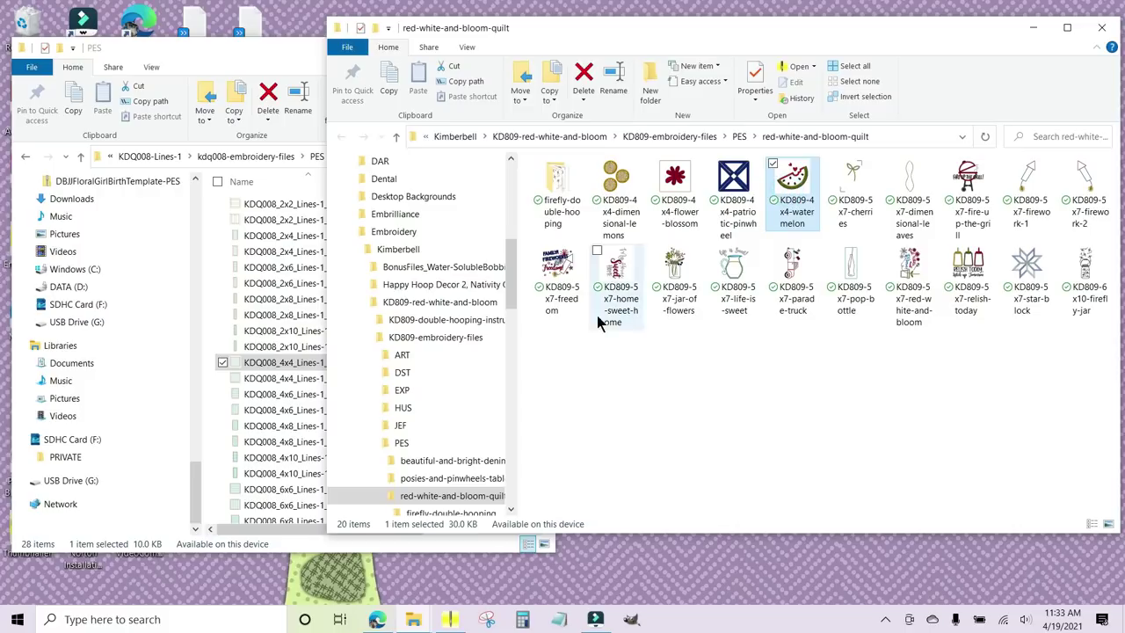
left_click_drag(512, 254, 501, 442)
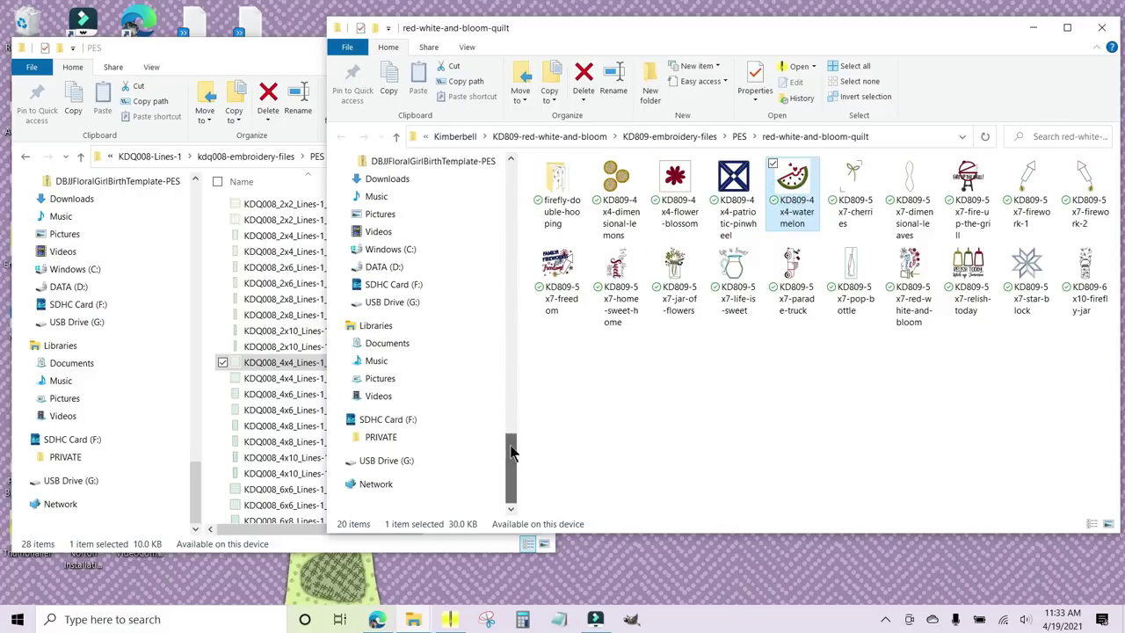
mouse_move(795, 184)
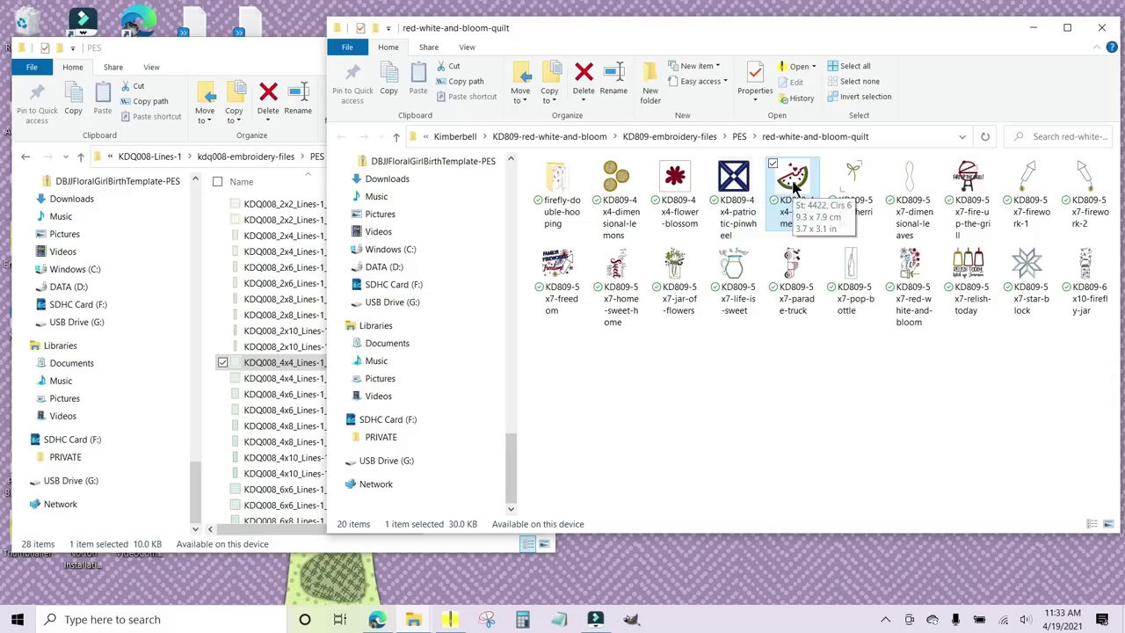
left_click_drag(795, 185, 442, 301)
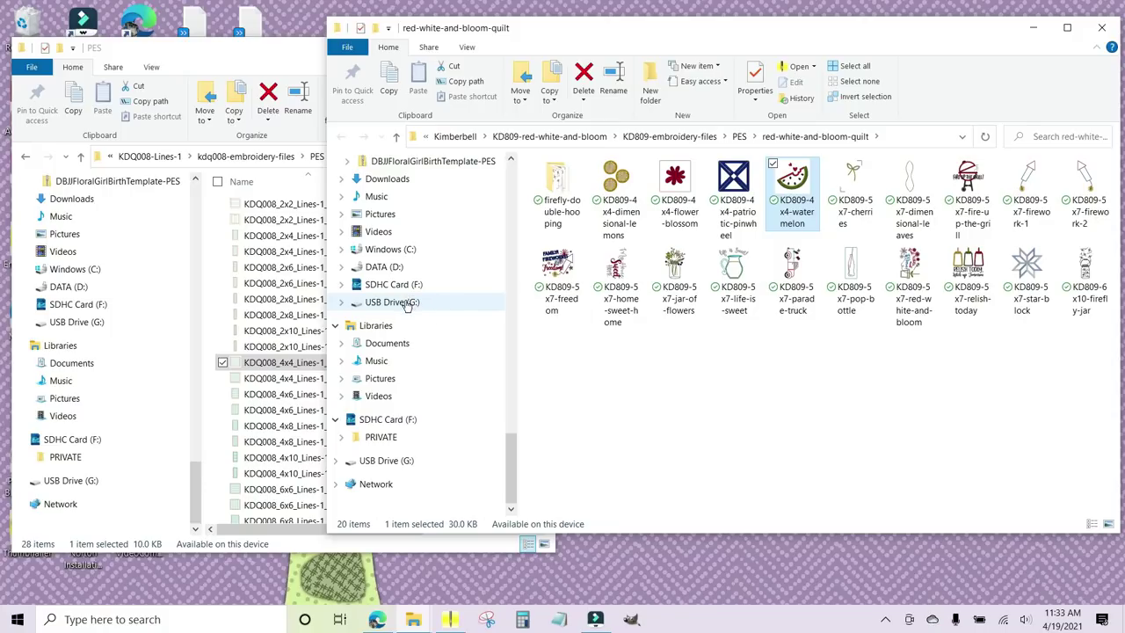
Open USB Drive (G:) and check it for the copied 4x4 watermelon and Lines-1 Horizontal files.
left_click(407, 303)
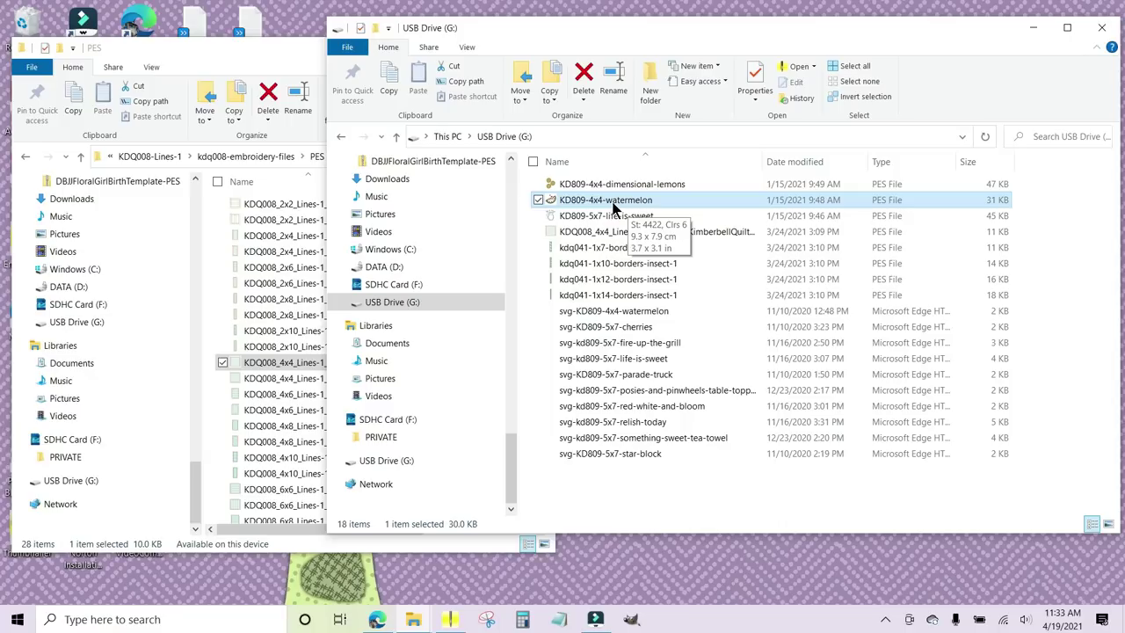
left_click(621, 233)
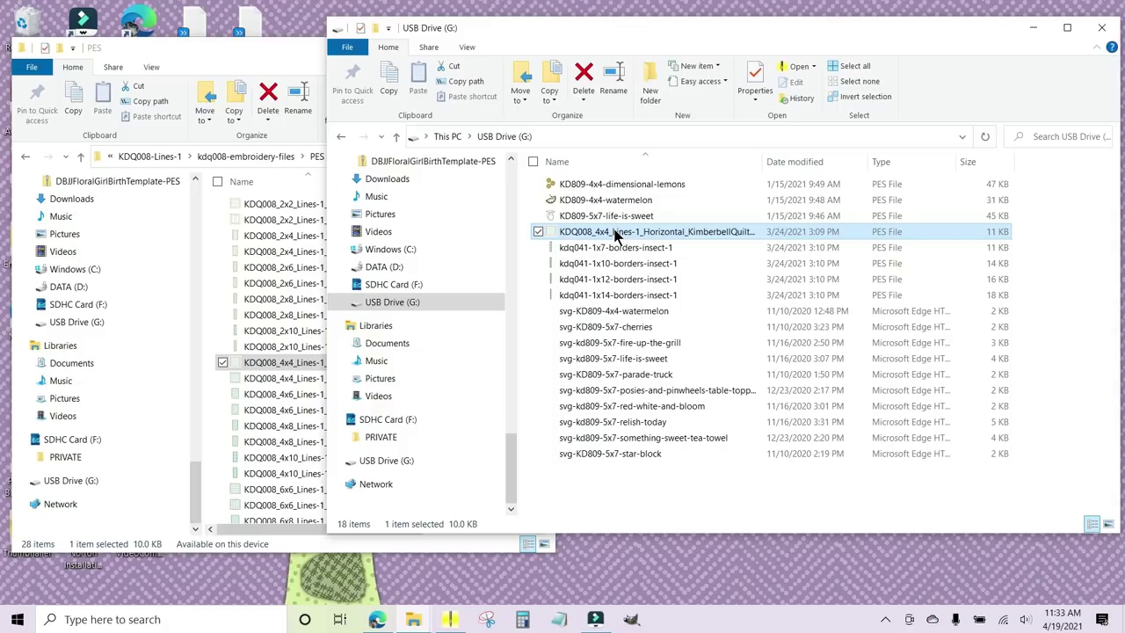
mouse_move(613, 230)
left_click(620, 201)
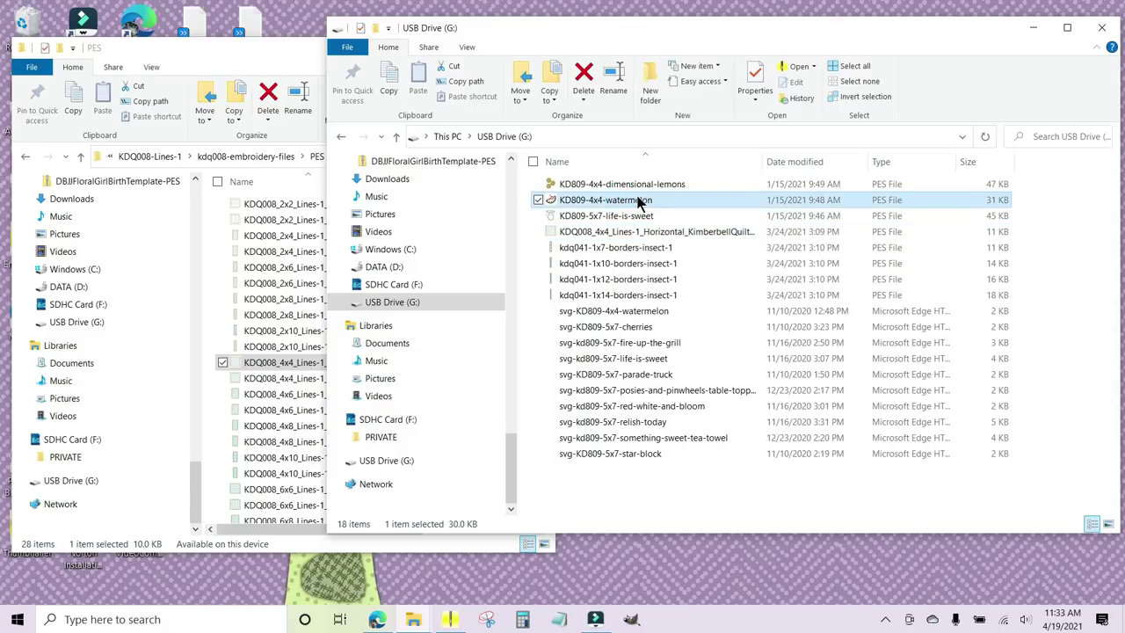
mouse_move(640, 202)
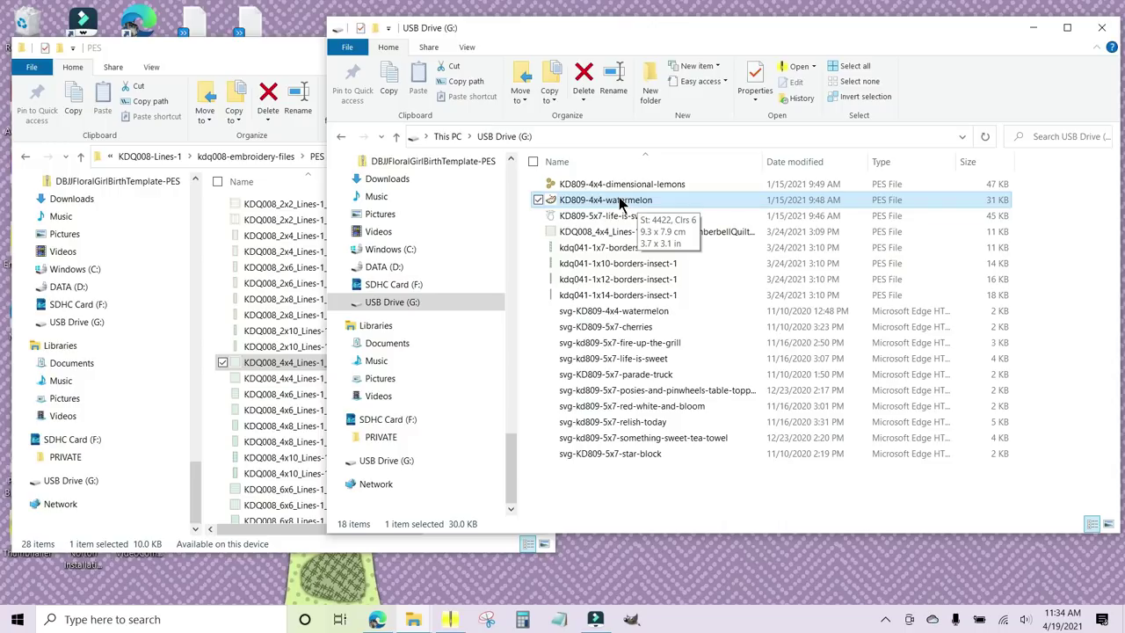
Switch to Embrilliance and set the hoop to PES format, 130mm x 180mm, in the program preferences.
left_click(450, 619)
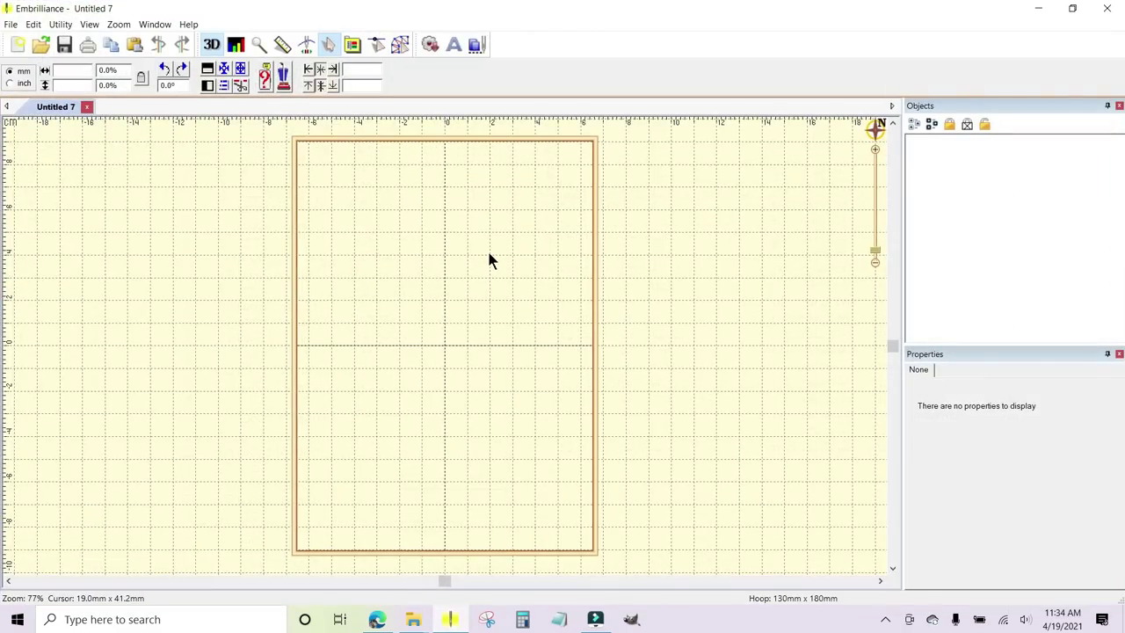
left_click(353, 45)
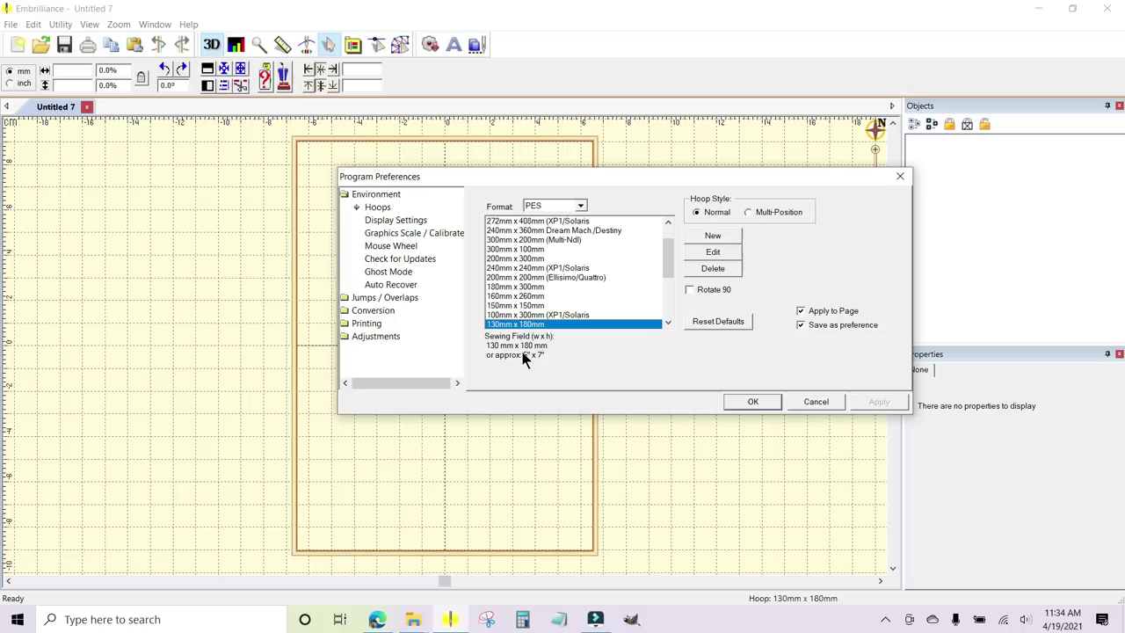
left_click(581, 207)
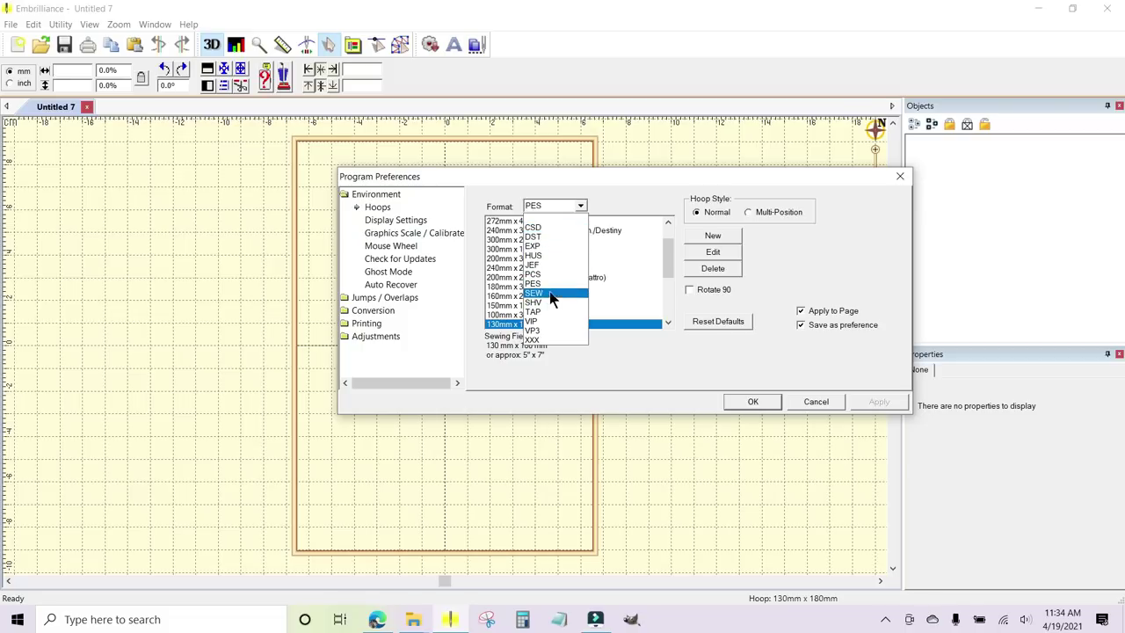
left_click(545, 284)
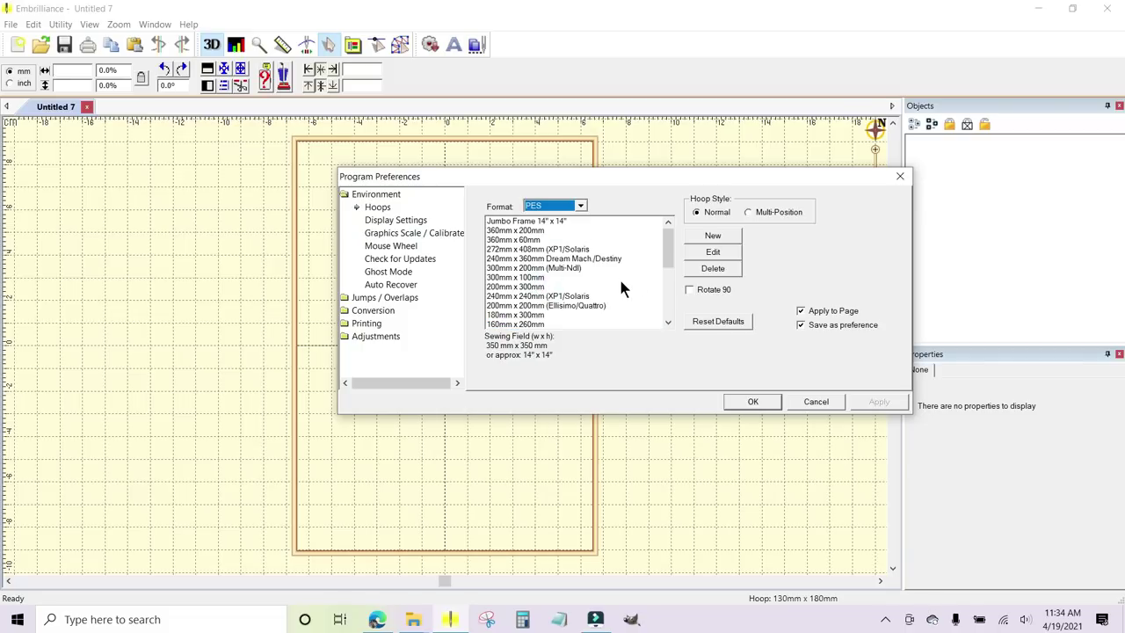
scroll(606, 255, "down", 4)
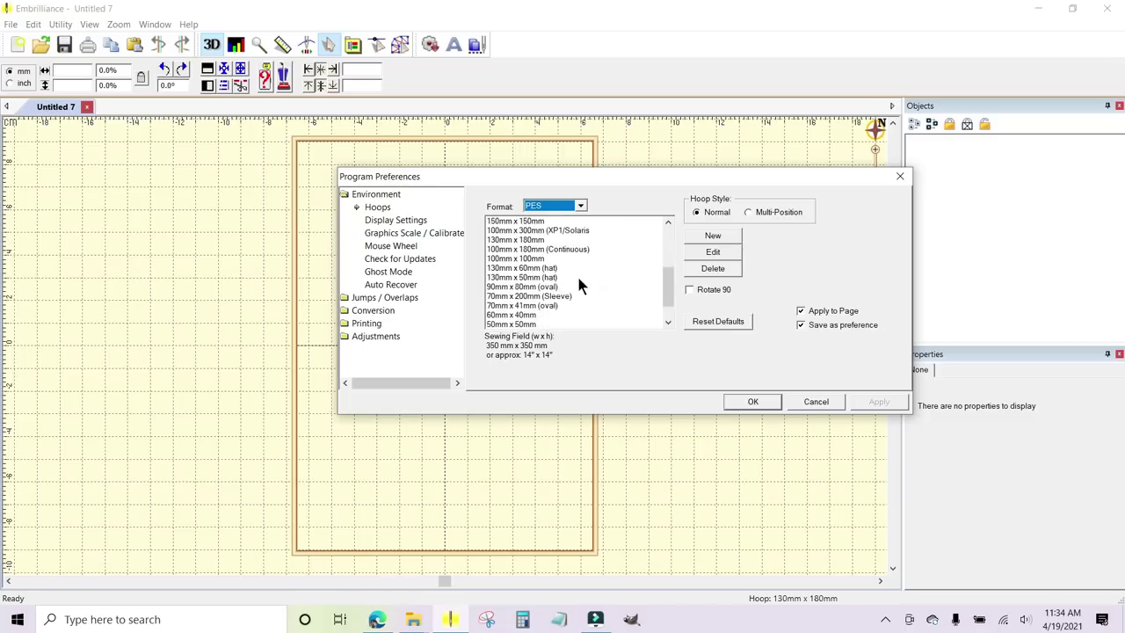
scroll(595, 253, "up", 6)
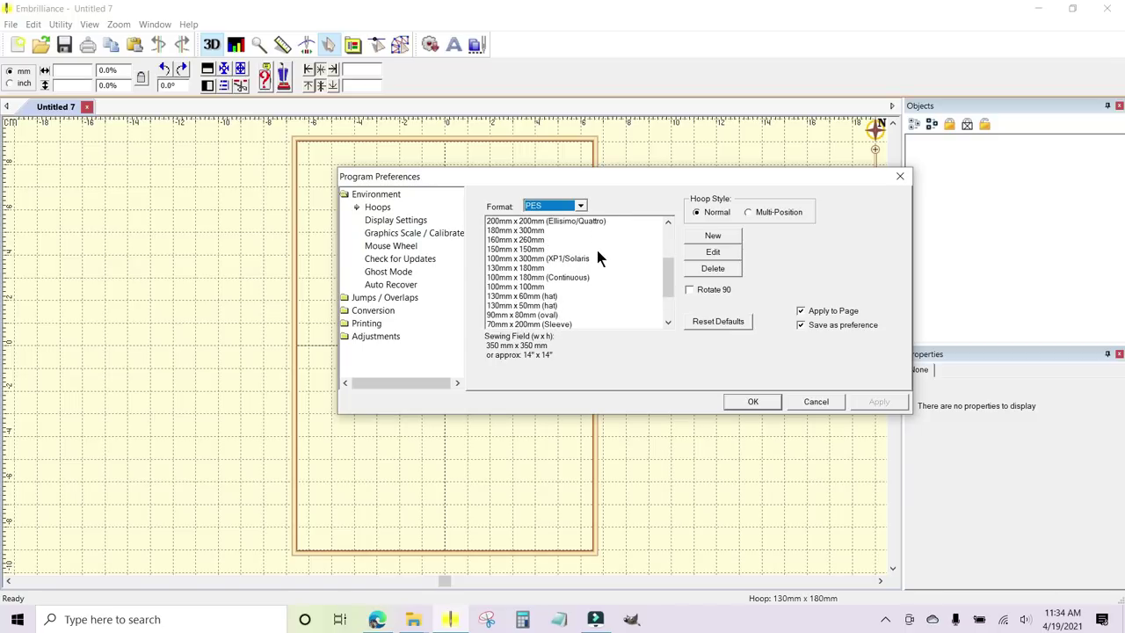
scroll(596, 255, "down", 1)
left_click(535, 267)
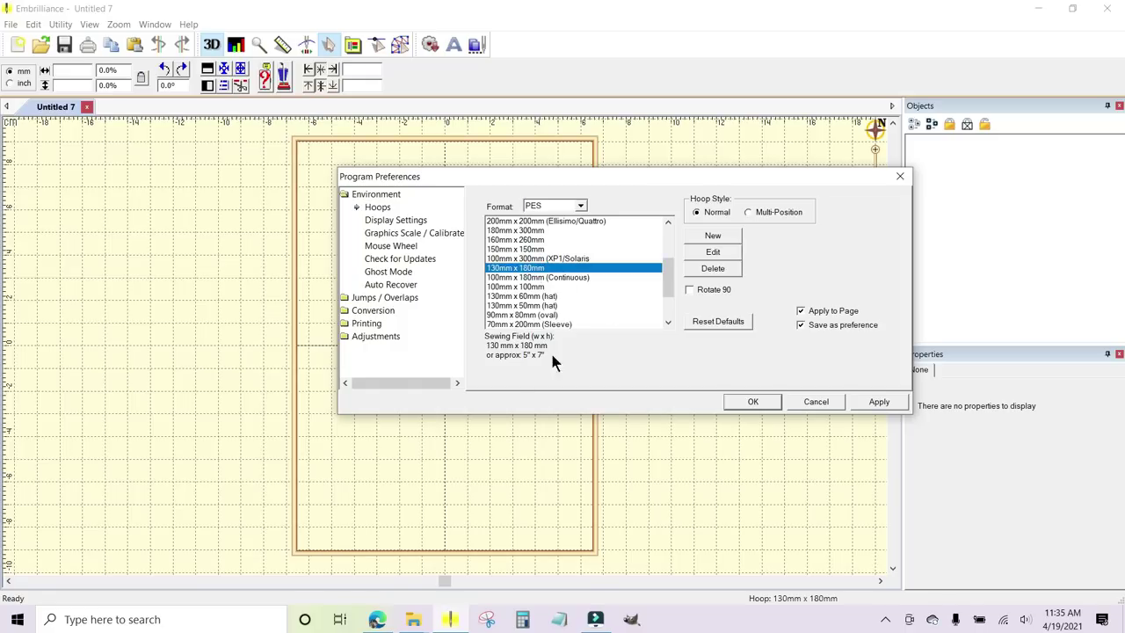
left_click(867, 408)
left_click(771, 399)
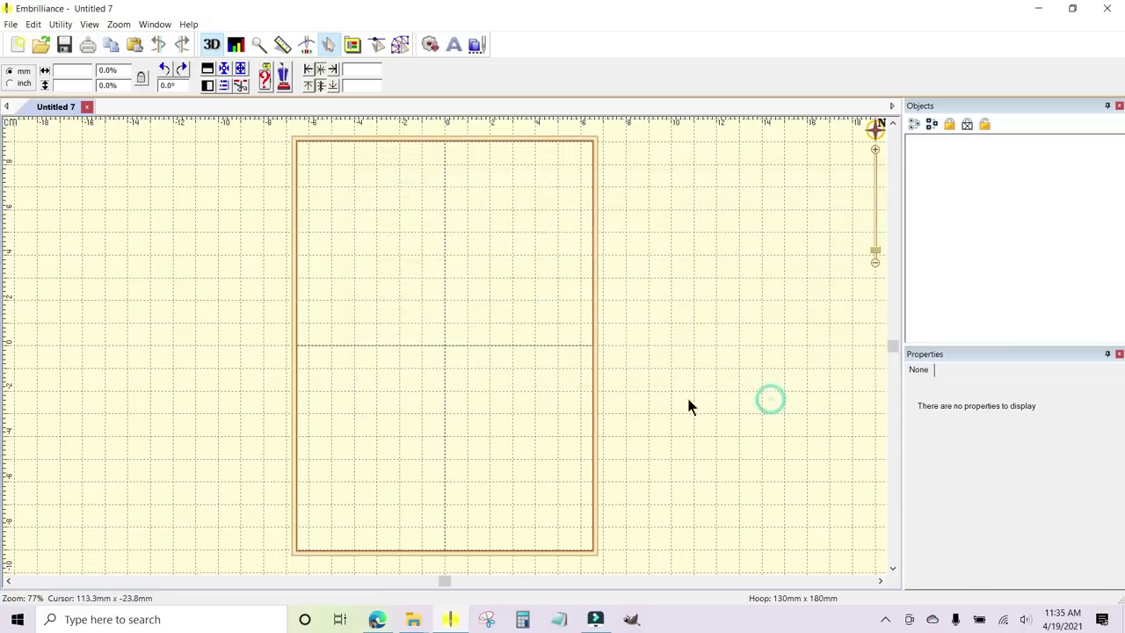
Add the KDQ008_4x4_Lines-1_Horizontal design from the PES folder window to the empty Embrilliance page.
left_click(412, 620)
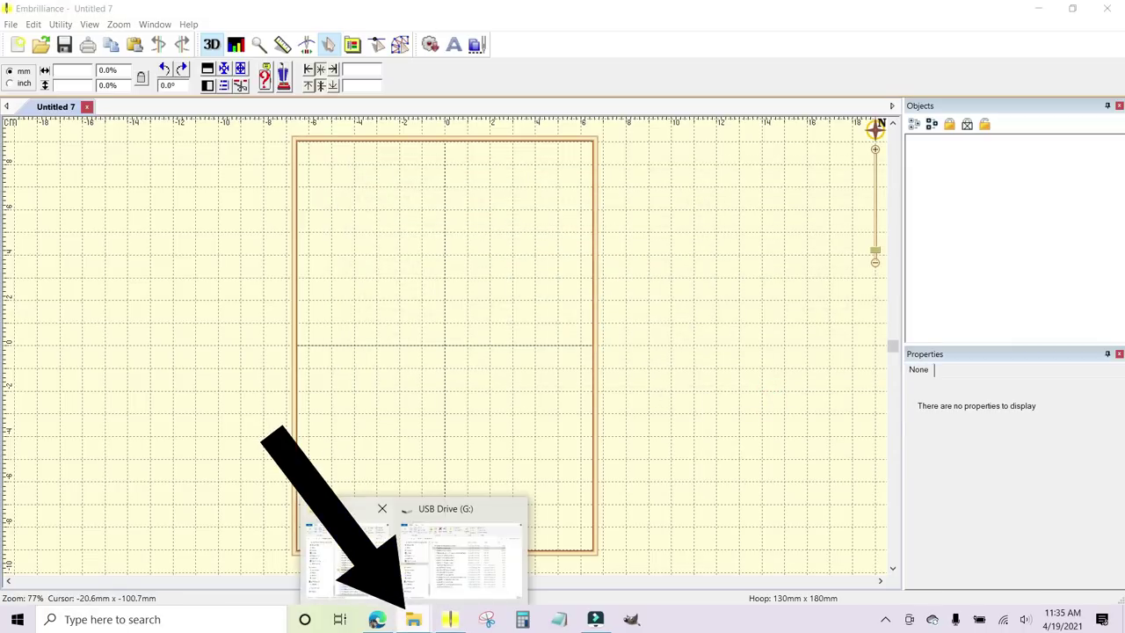
left_click(413, 620)
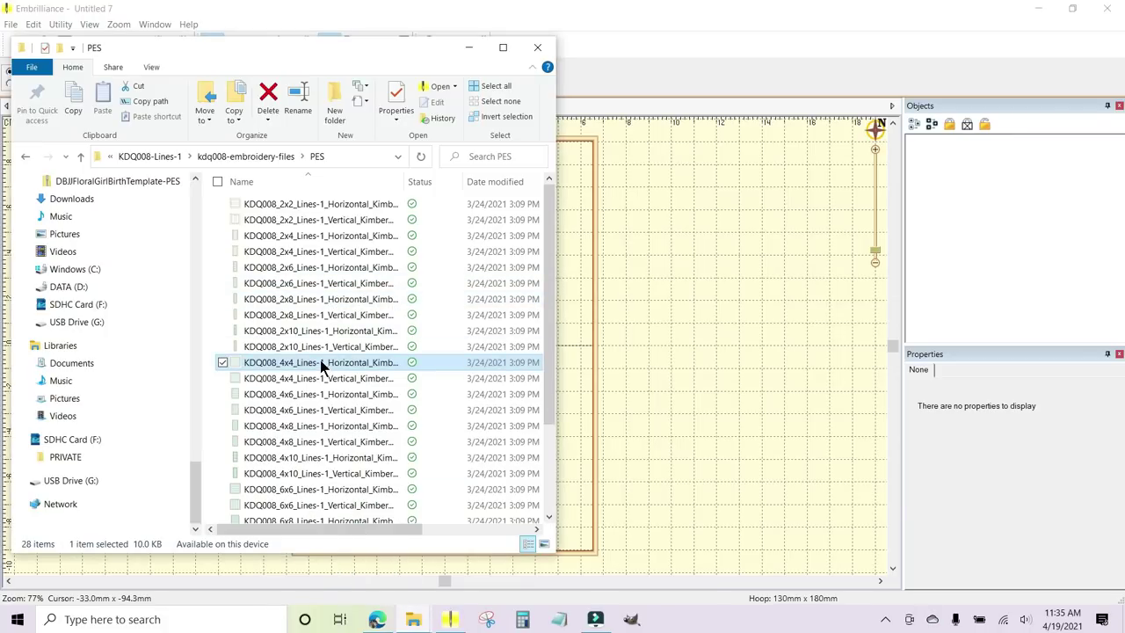
mouse_move(321, 363)
left_click_drag(312, 367, 635, 321)
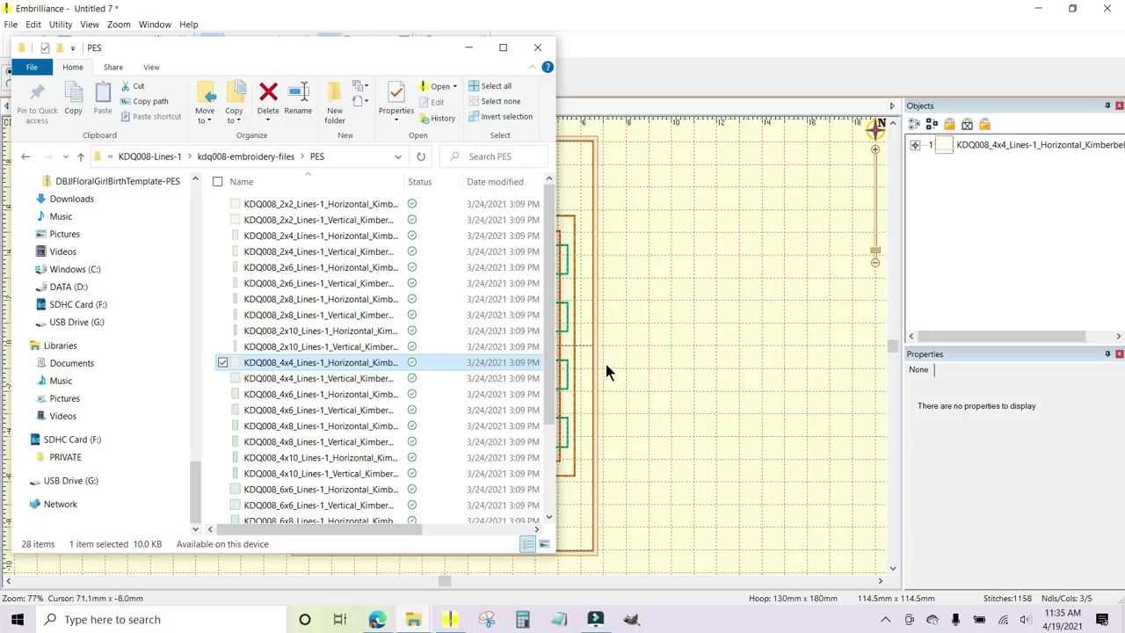
left_click(468, 47)
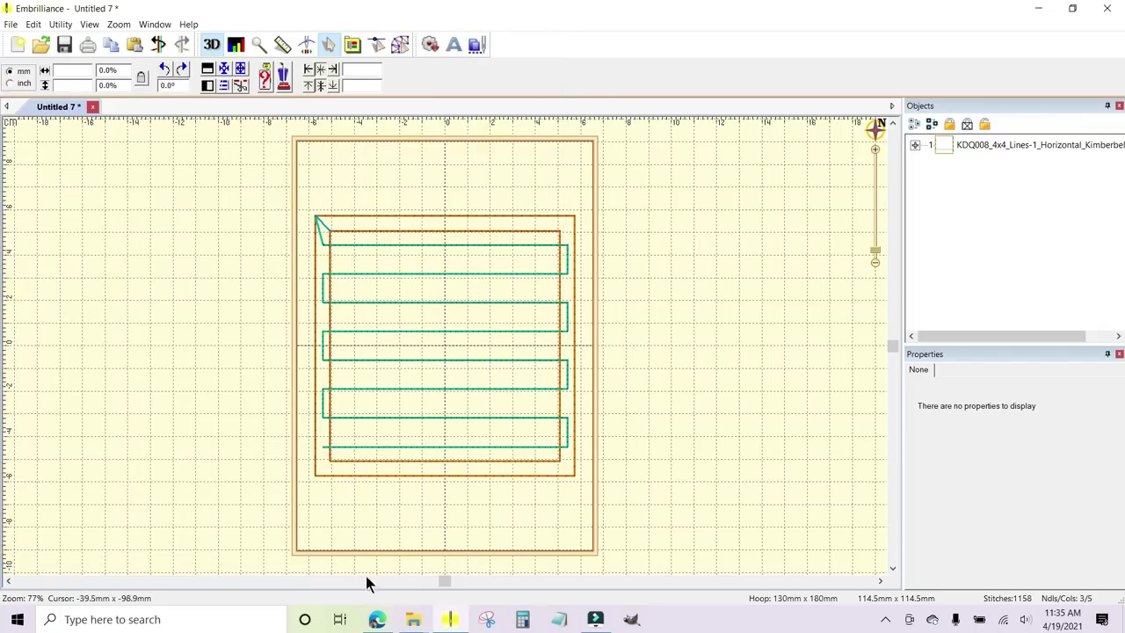
Add the KD809-4x4-watermelon design from the red-white-and-bloom-quilt folder onto the quilting lines in Embrilliance.
left_click(414, 622)
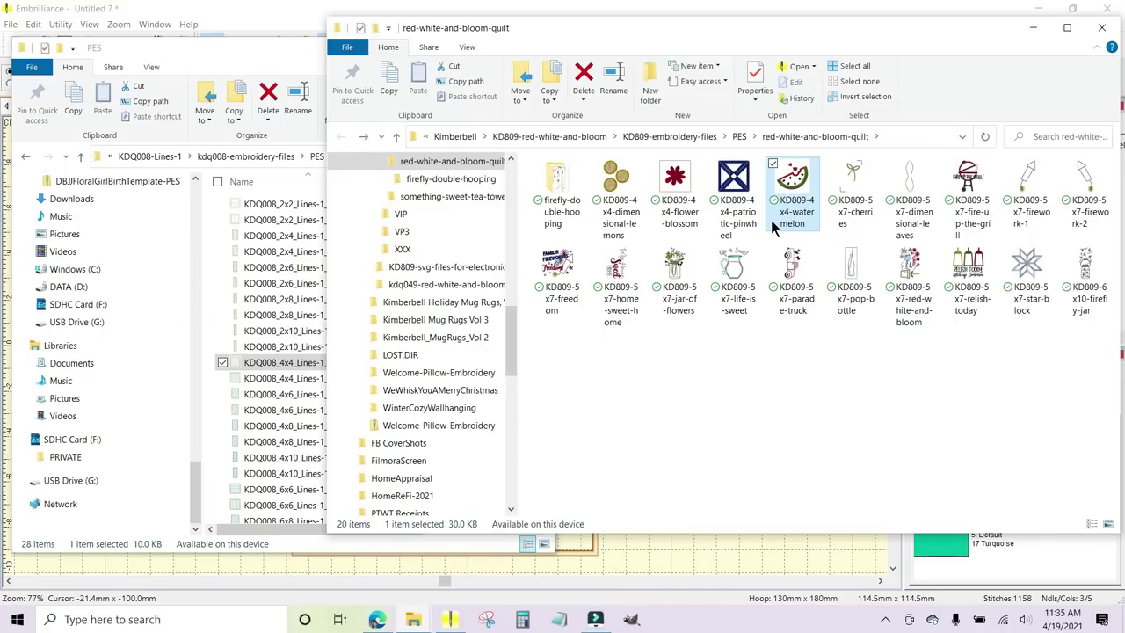
left_click(263, 68)
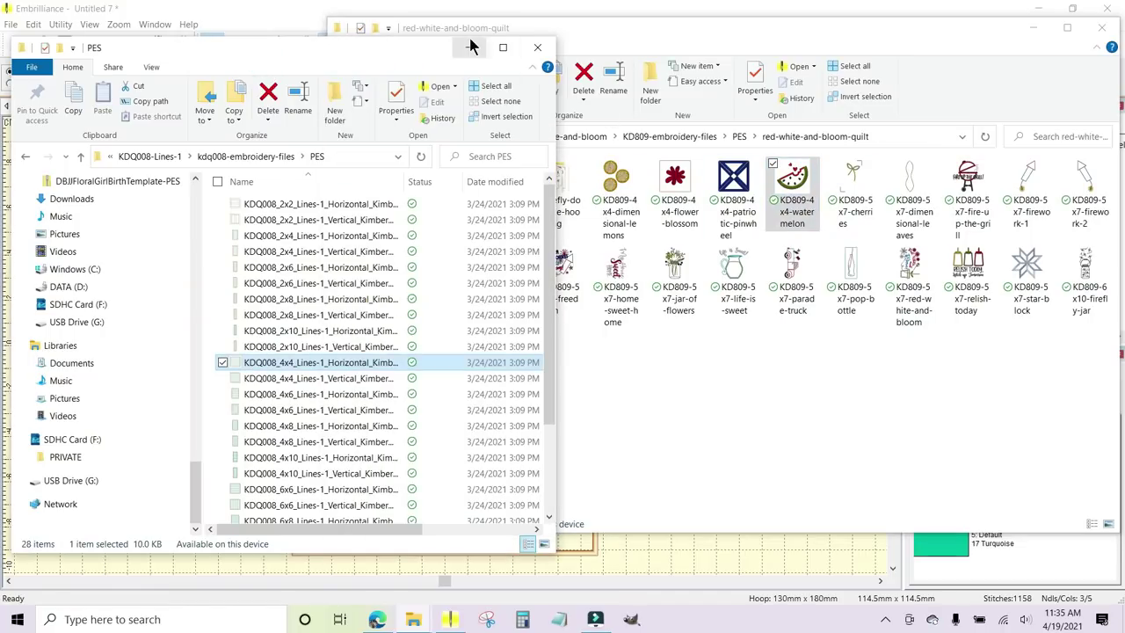
left_click(468, 47)
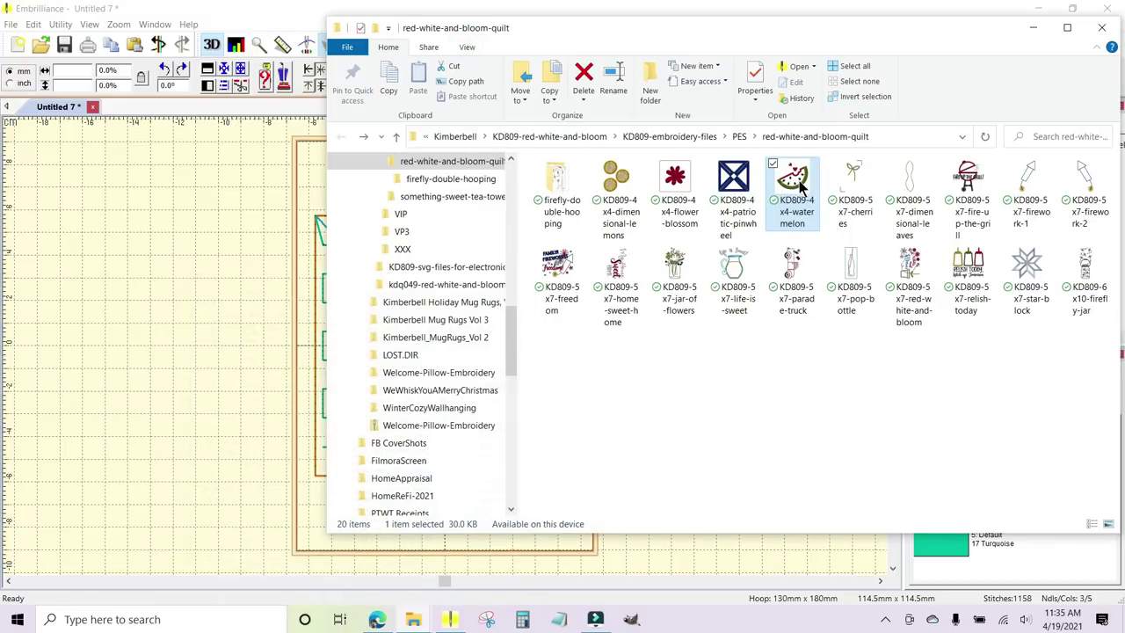
mouse_move(793, 185)
left_click_drag(793, 185, 236, 414)
left_click(1038, 27)
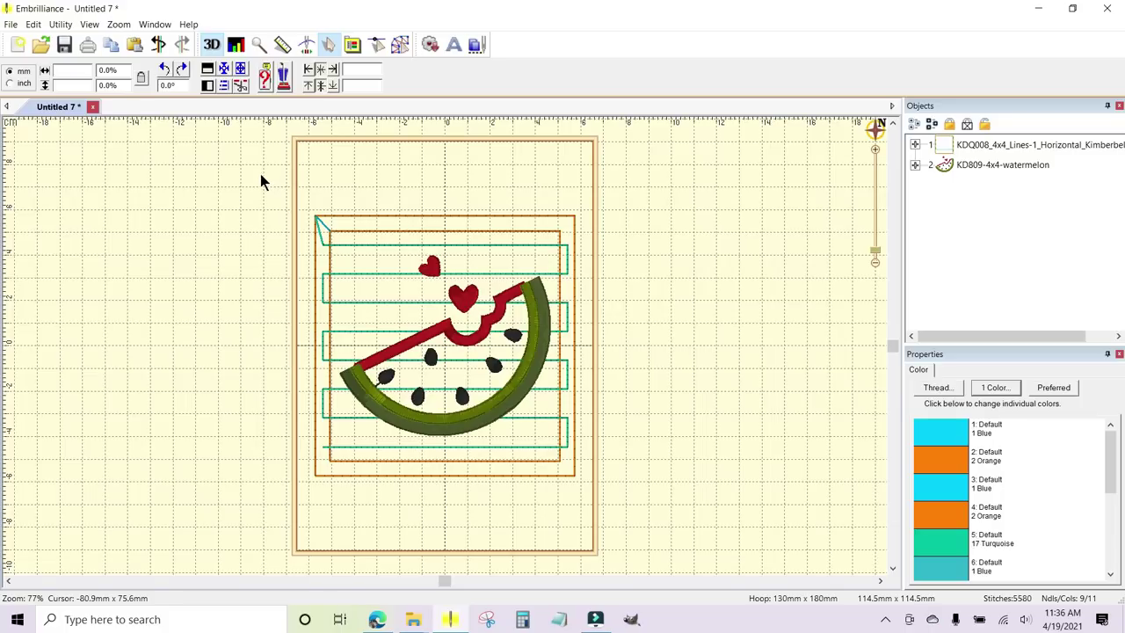
Send the combined design to the Solaris / XP1 machine under the name BkgWatermelon.
left_click(62, 25)
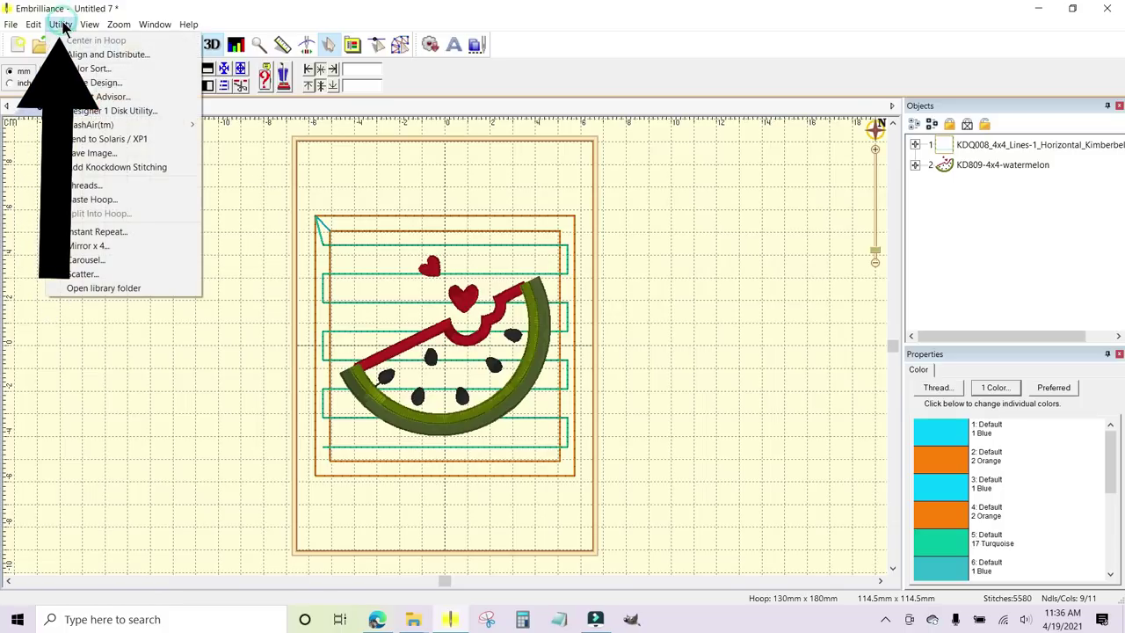
left_click(101, 141)
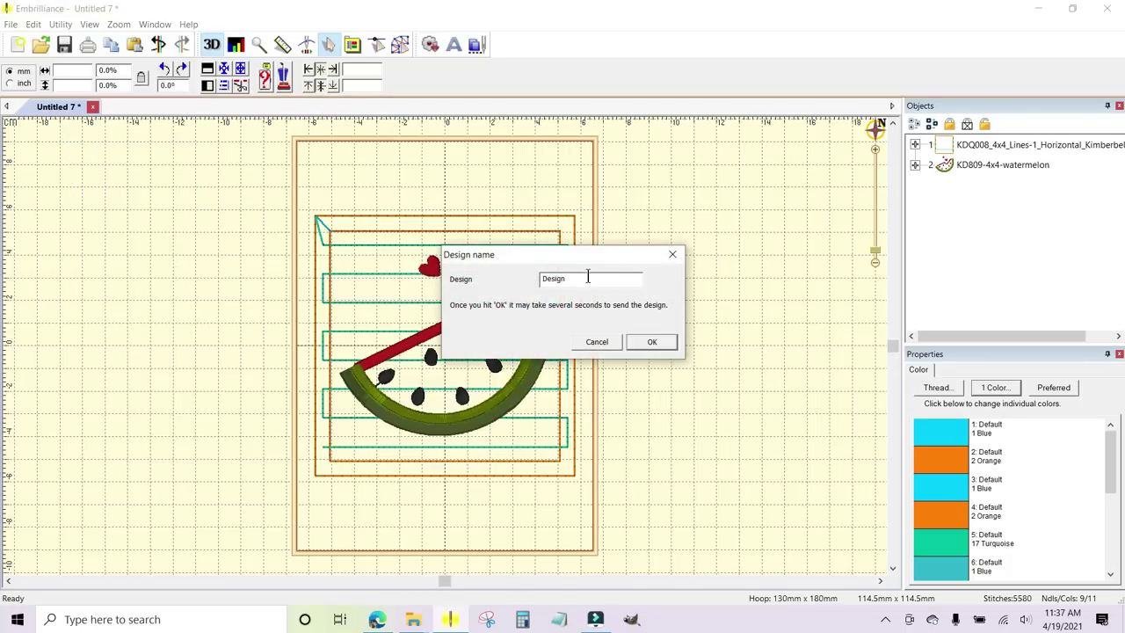
left_click_drag(575, 278, 499, 281)
type("BkgWatermelon")
left_click(652, 343)
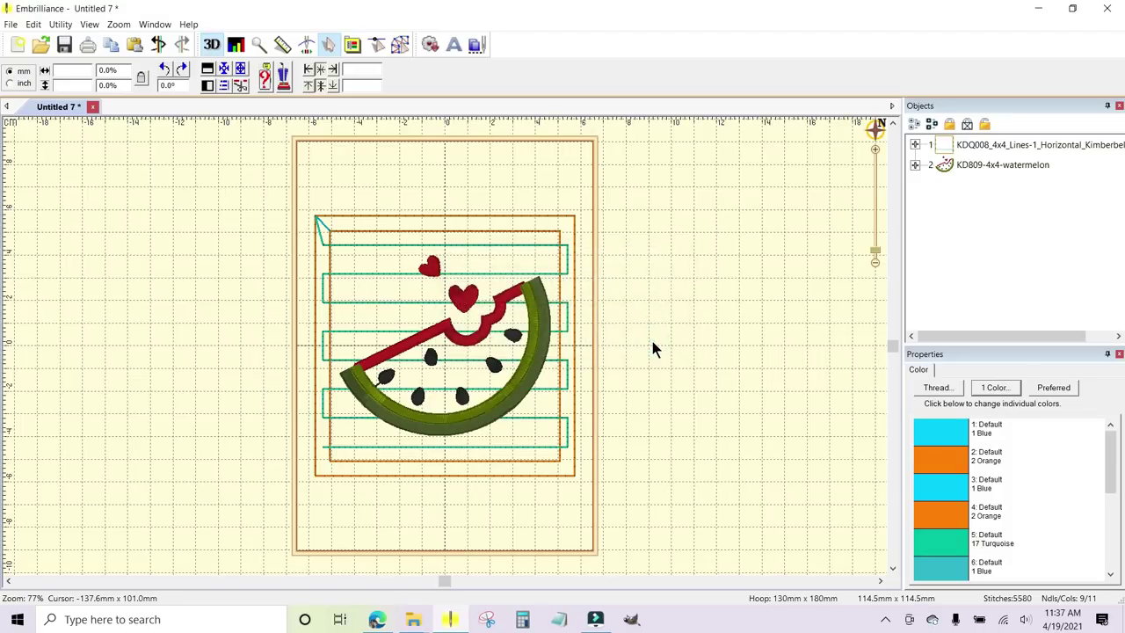